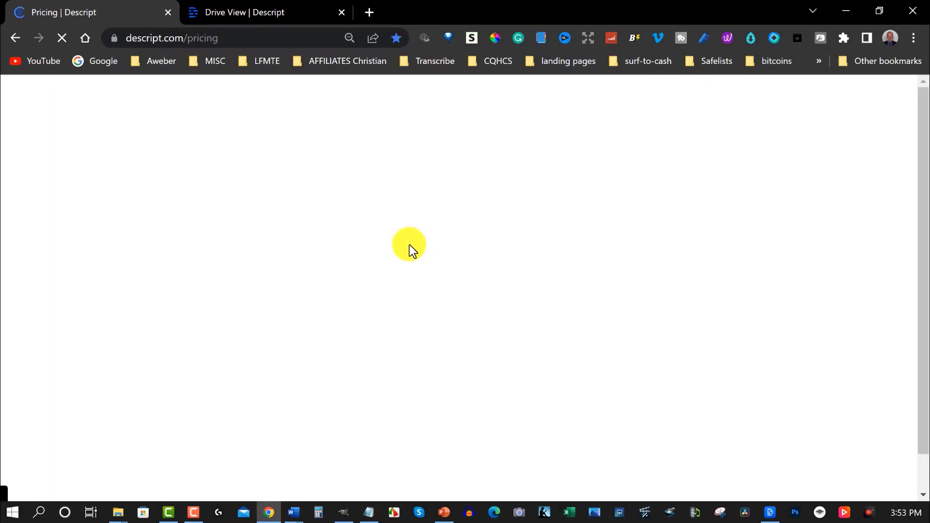
Scroll down the Descript Pricing page to view the subscription plan cards
{"action": "scroll", "coordinate": [408, 245], "scroll_direction": "down", "scroll_amount": 3}
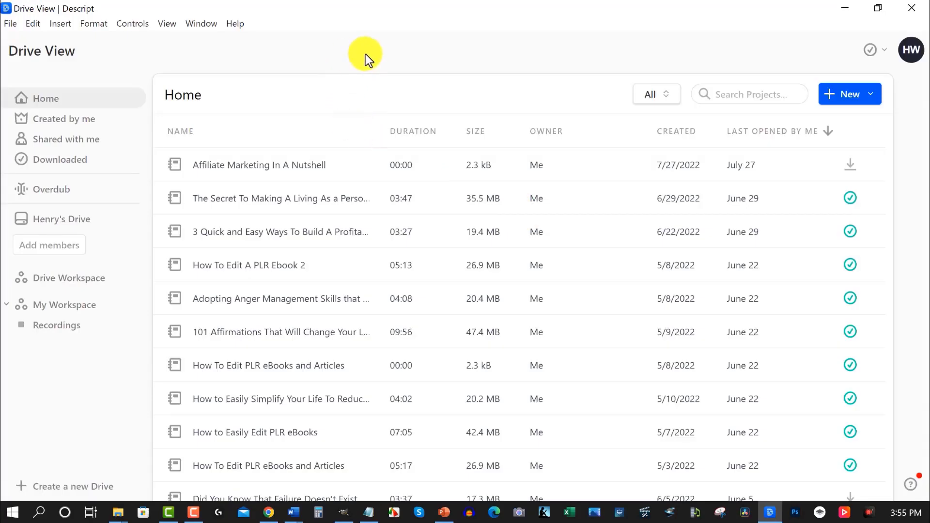
Check the project list in Chrome's Drive View tab, then restore the Descript desktop app
{"action": "left_click", "coordinate": [846, 9]}
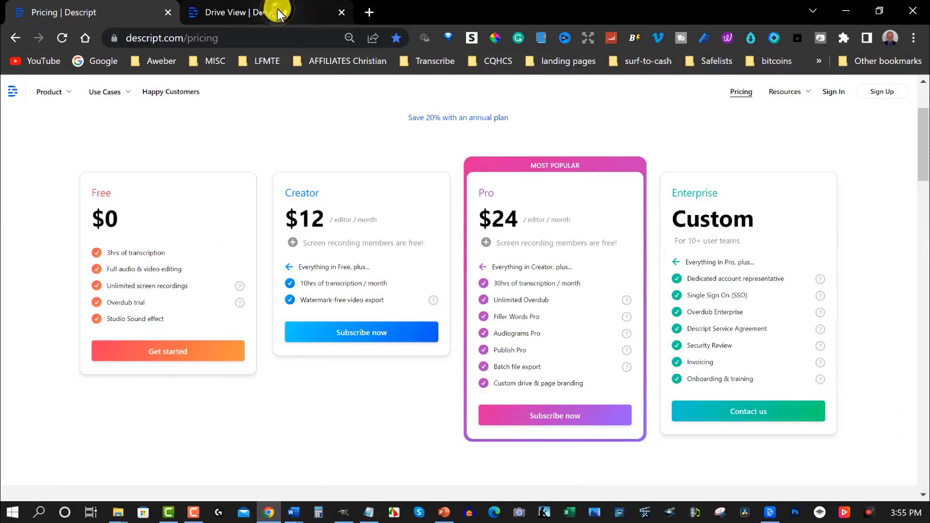
{"action": "left_click", "coordinate": [278, 10]}
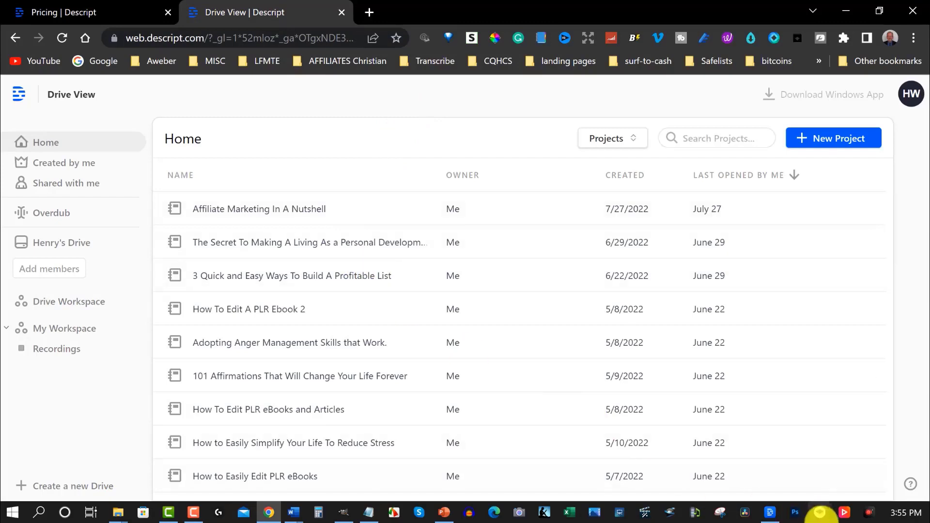
{"action": "left_click", "coordinate": [769, 513]}
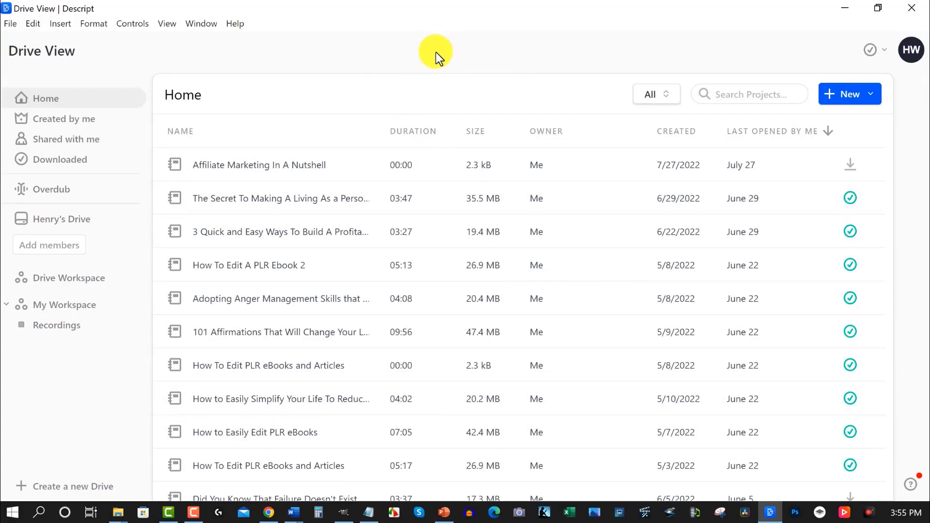
Start a new project from the File menu and bring up the File Explorer windows
{"action": "left_click", "coordinate": [10, 25]}
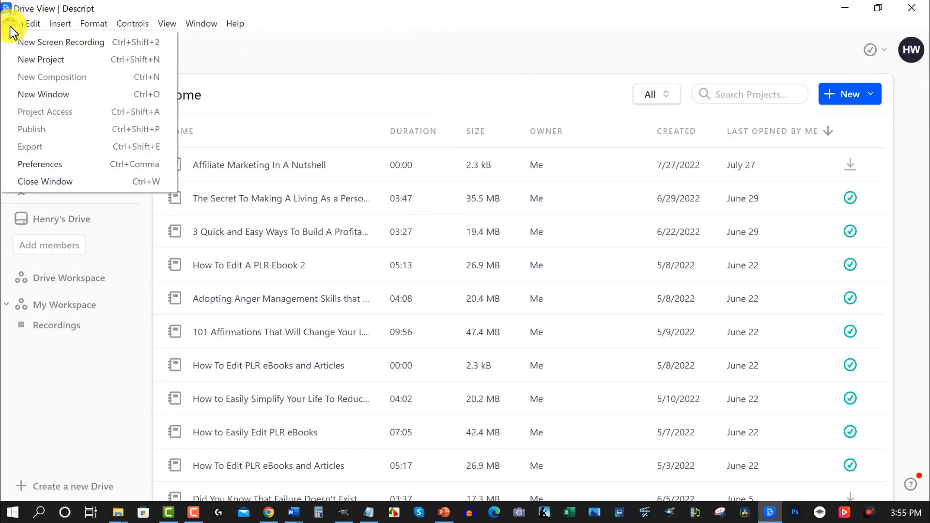
{"action": "left_click", "coordinate": [19, 59]}
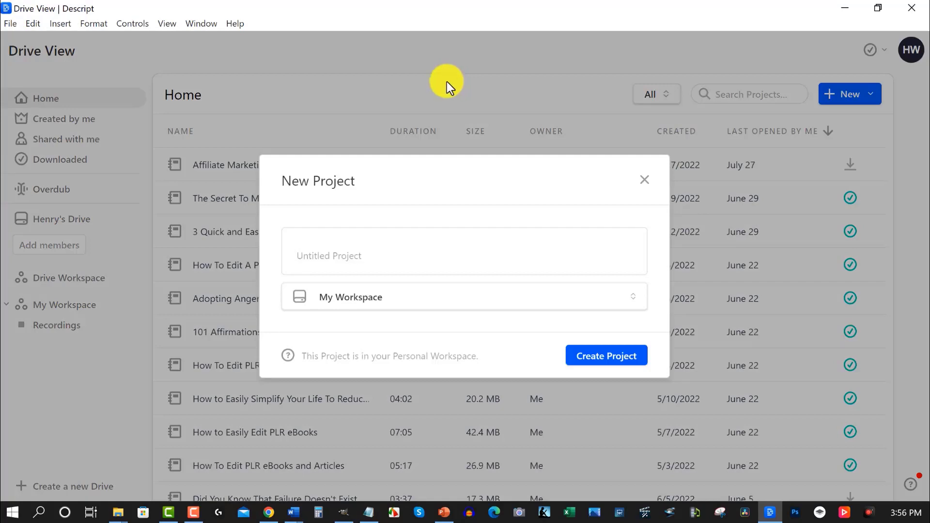
{"action": "left_click", "coordinate": [118, 512]}
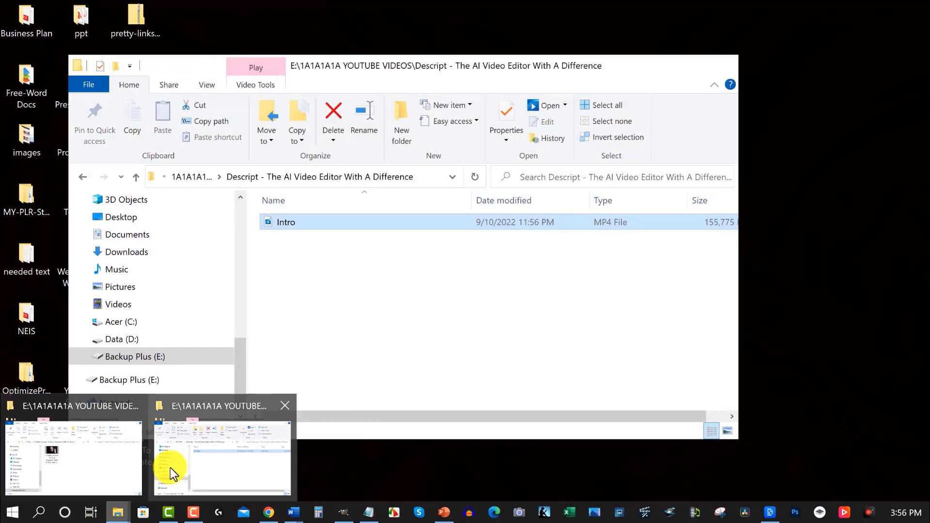
Select the traffic-sources video in its folder window and move the window aside
{"action": "left_click", "coordinate": [170, 467]}
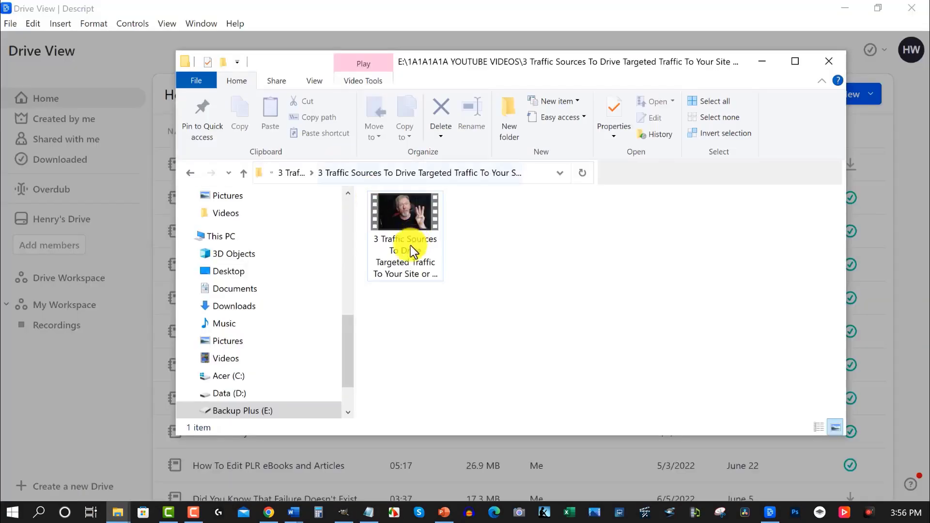
{"action": "left_click", "coordinate": [384, 243]}
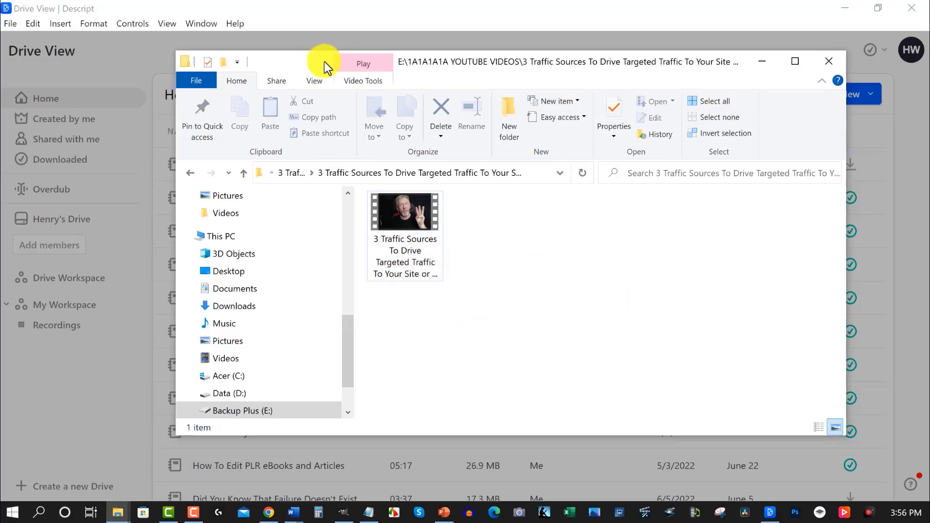
{"action": "left_click_drag", "start_coordinate": [322, 63], "coordinate": [263, 135]}
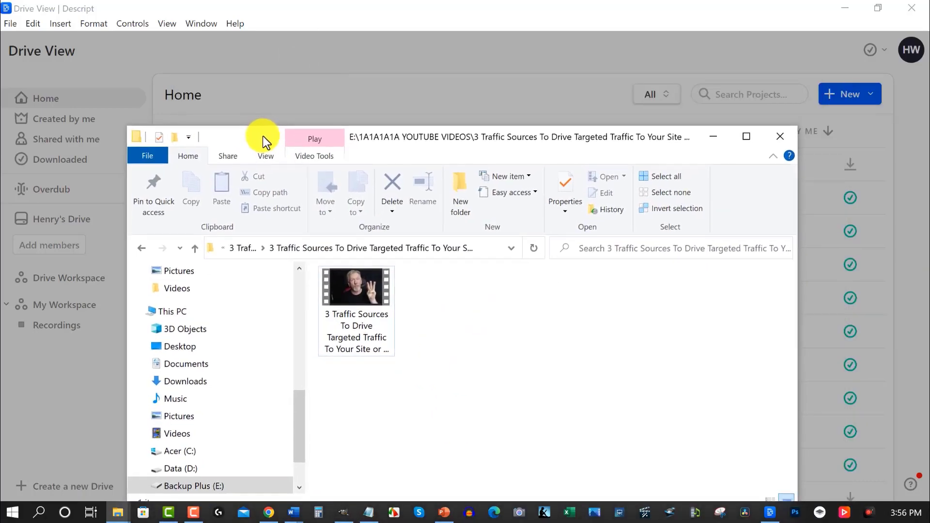
{"action": "left_click", "coordinate": [709, 137]}
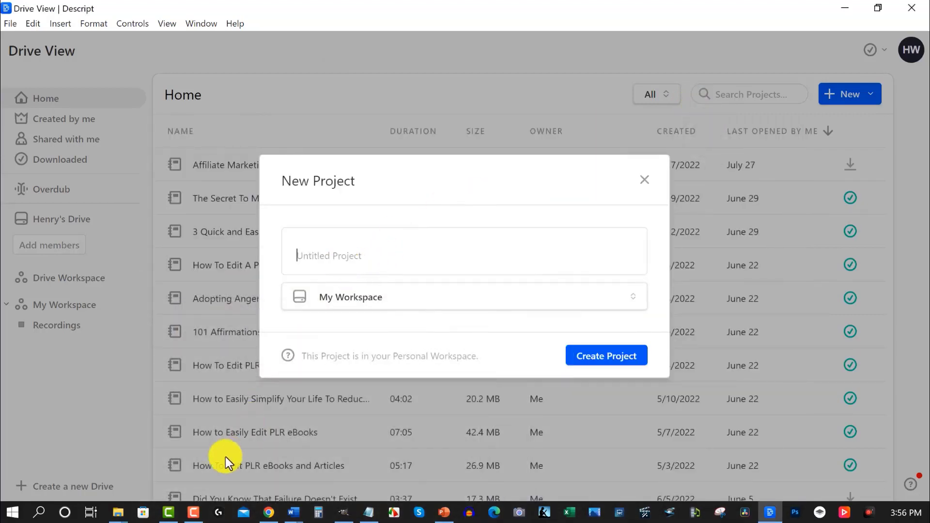
{"action": "left_click", "coordinate": [118, 513]}
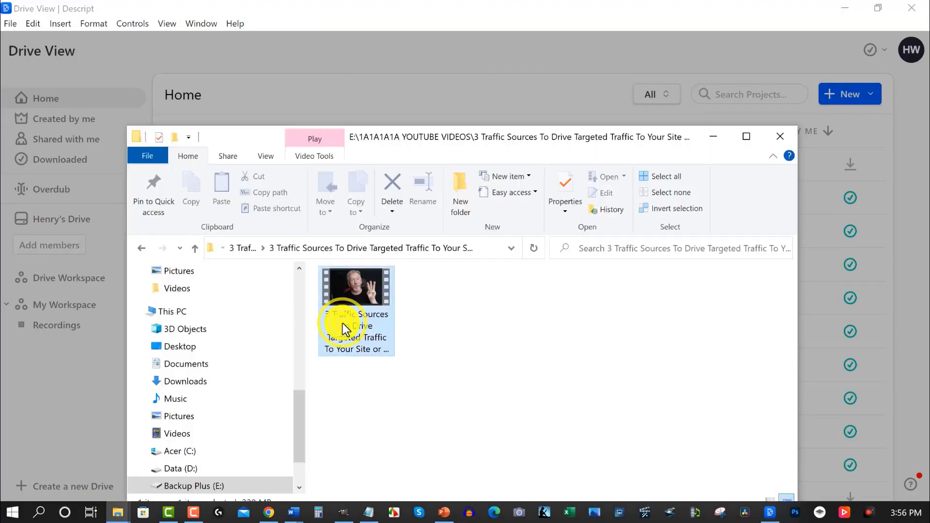
Copy the file name '3 Traffic Sources To Drive Targeted Traffic To Your Site or Offer' and hide Explorer
{"action": "right_click", "coordinate": [342, 323]}
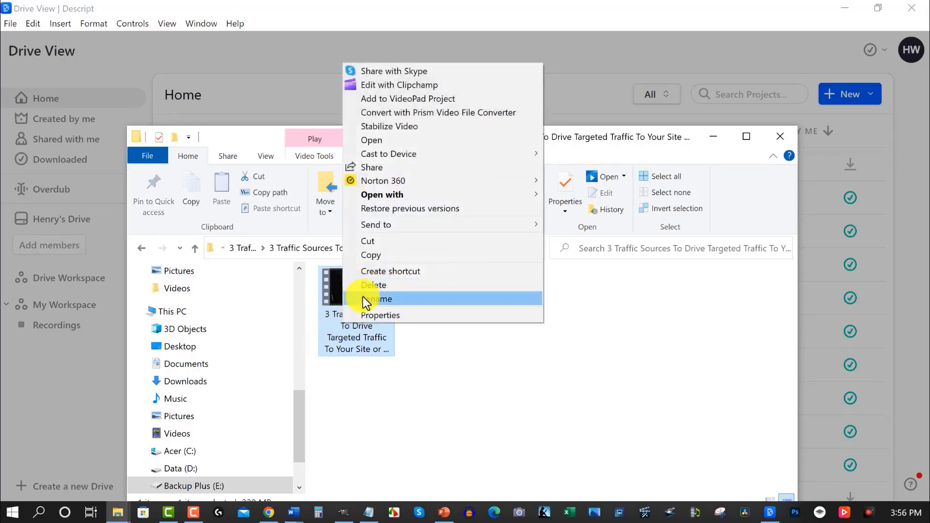
{"action": "left_click", "coordinate": [374, 299]}
{"action": "right_click", "coordinate": [350, 327]}
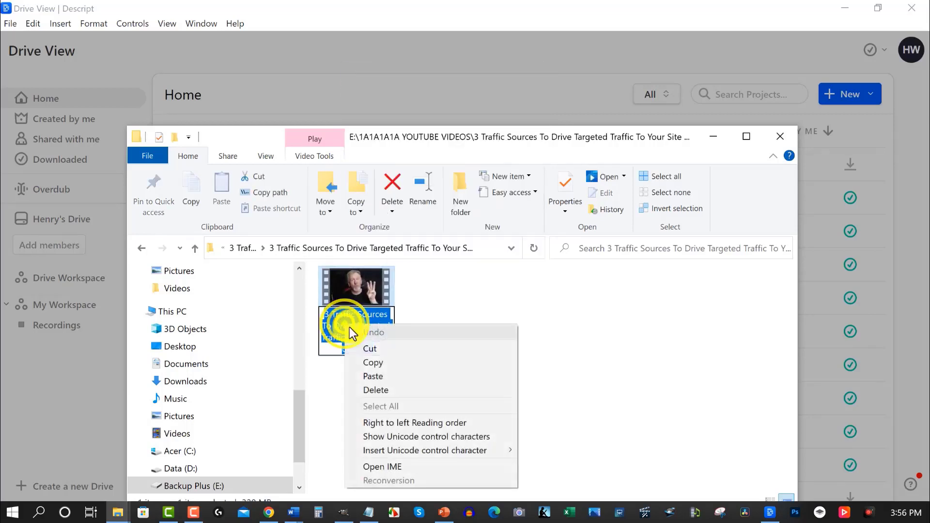
{"action": "left_click", "coordinate": [373, 362]}
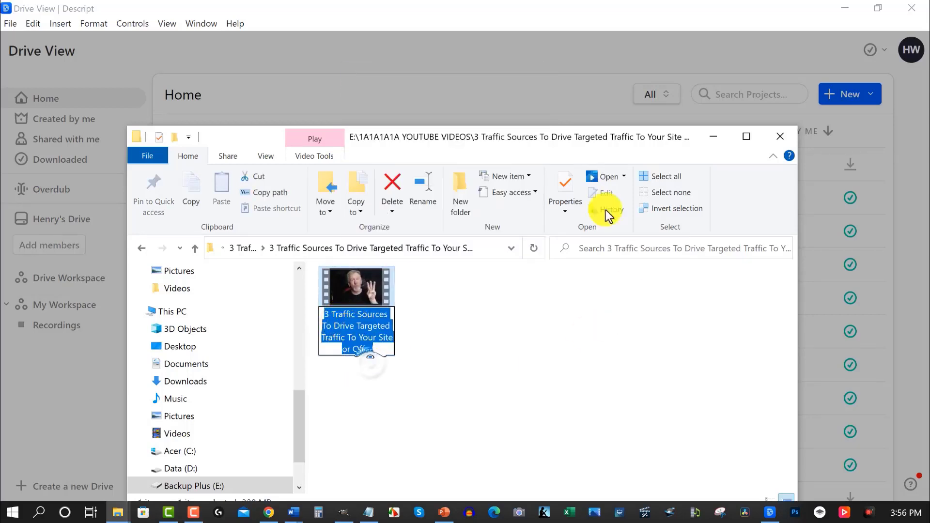
{"action": "left_click", "coordinate": [714, 136]}
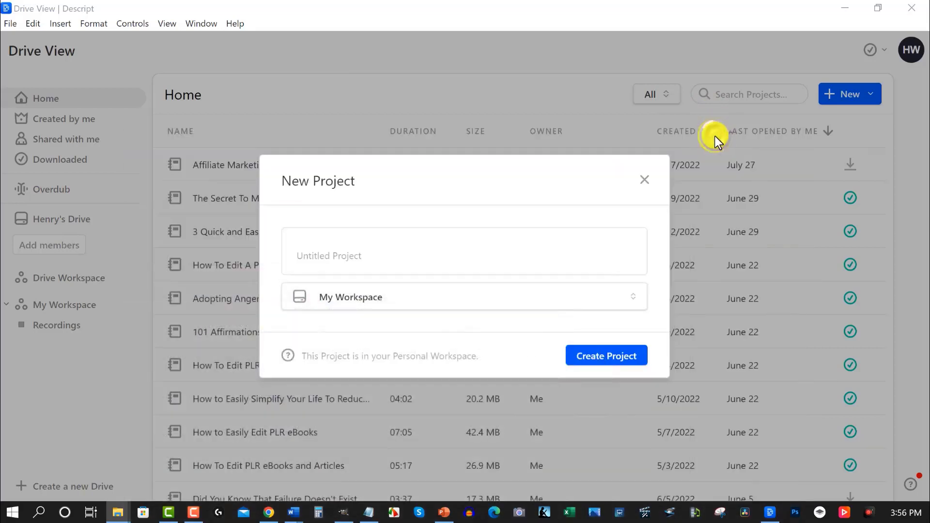
Paste '3 Traffic Sources To Drive Targeted Traffic To Your Site or Offer' as the project name and create it
{"action": "left_click", "coordinate": [297, 252]}
{"action": "key", "text": "ctrl+v"}
{"action": "left_click", "coordinate": [607, 358]}
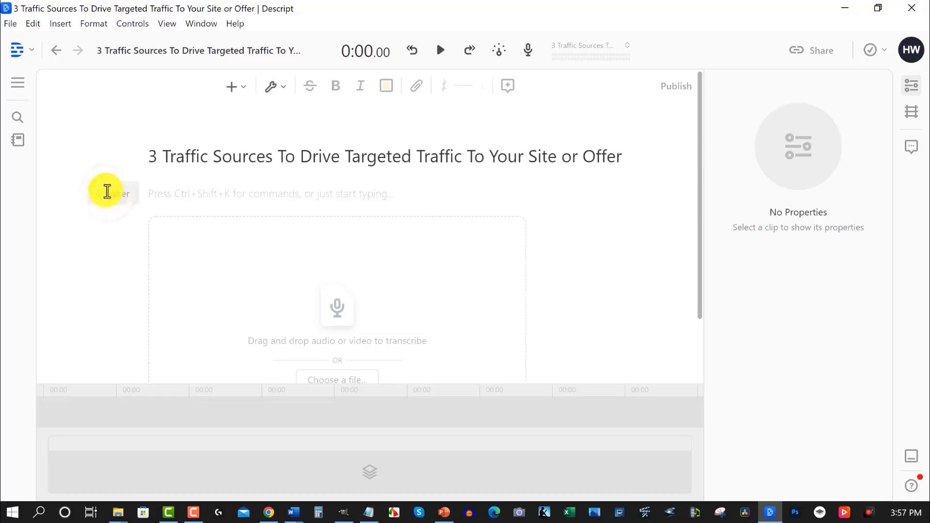
{"action": "left_click", "coordinate": [106, 191]}
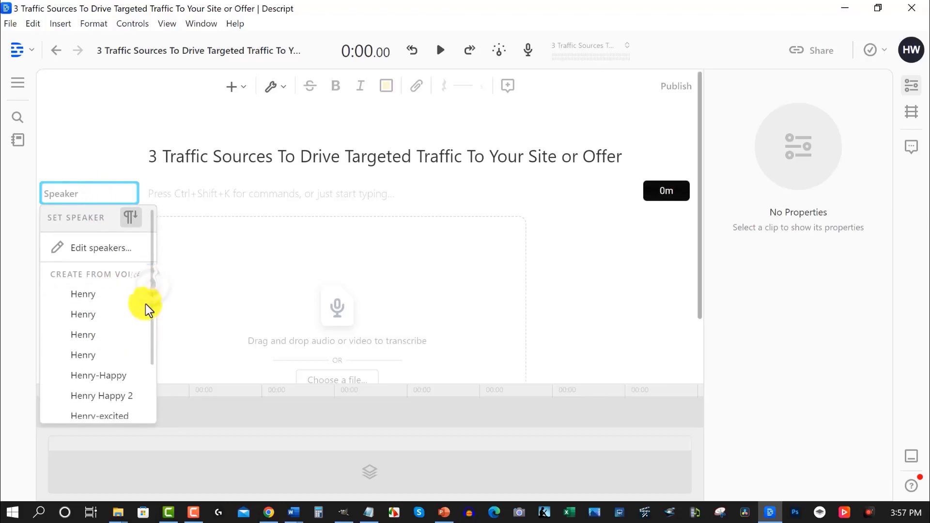
{"action": "scroll", "coordinate": [145, 304], "scroll_direction": "down", "scroll_amount": 2}
{"action": "scroll", "coordinate": [143, 340], "scroll_direction": "down", "scroll_amount": 1}
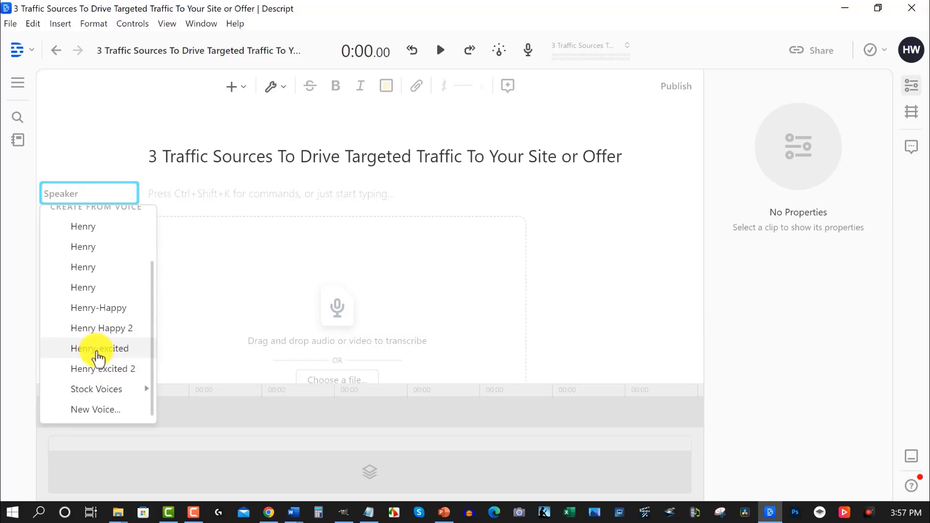
{"action": "left_click", "coordinate": [261, 248]}
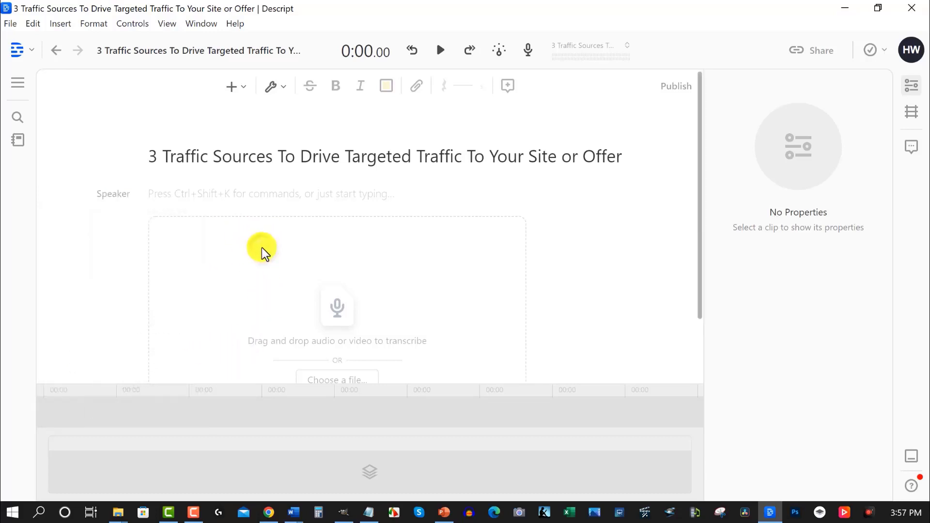
{"action": "left_click", "coordinate": [345, 381]}
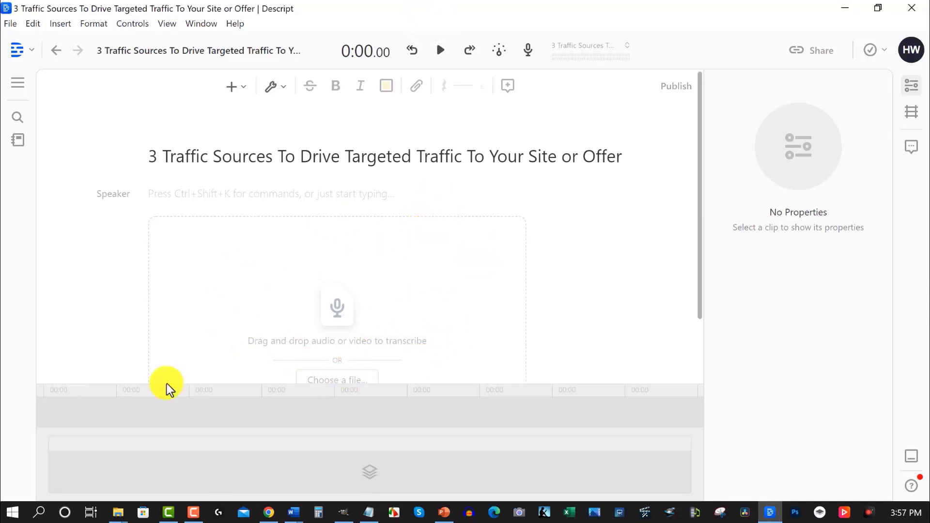
Restore the video's folder window and drag the traffic-sources video into the Descript project
{"action": "left_click", "coordinate": [118, 512]}
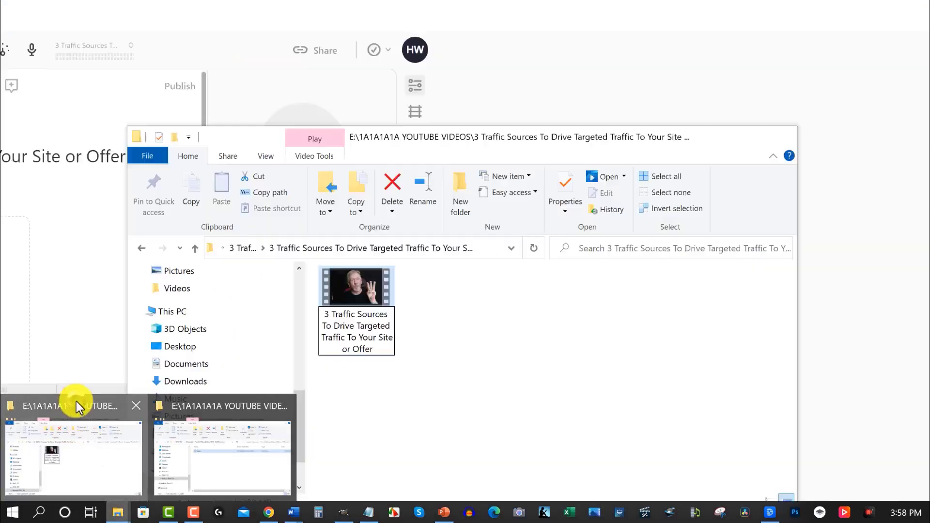
{"action": "left_click", "coordinate": [76, 401]}
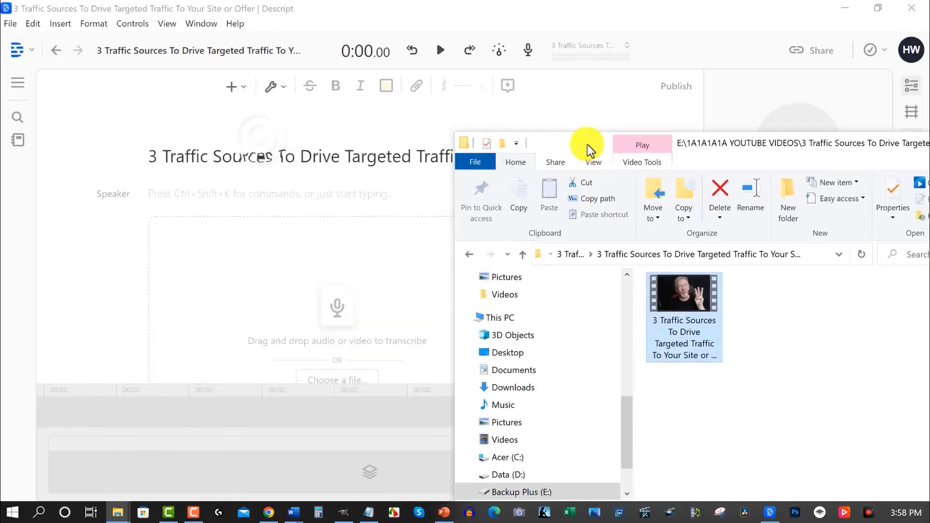
{"action": "left_click_drag", "start_coordinate": [587, 149], "coordinate": [588, 101]}
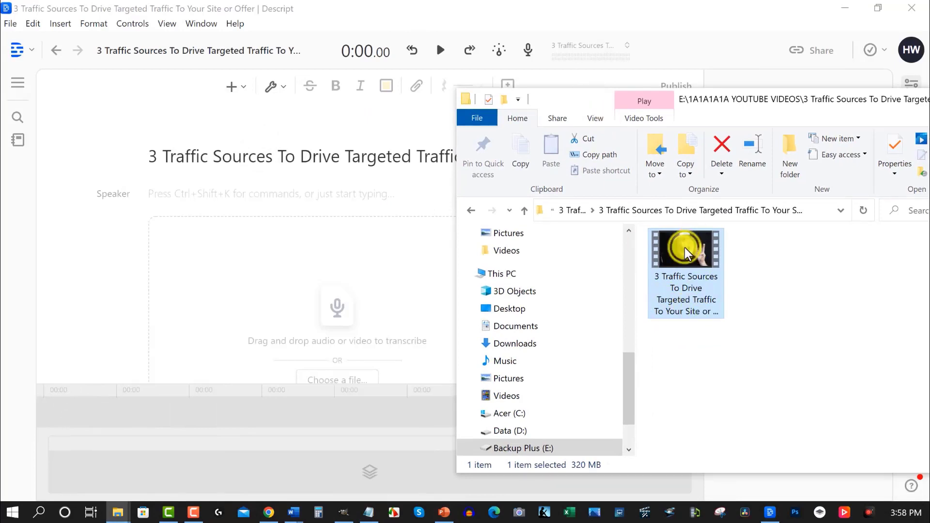
{"action": "left_click_drag", "start_coordinate": [685, 248], "coordinate": [295, 344]}
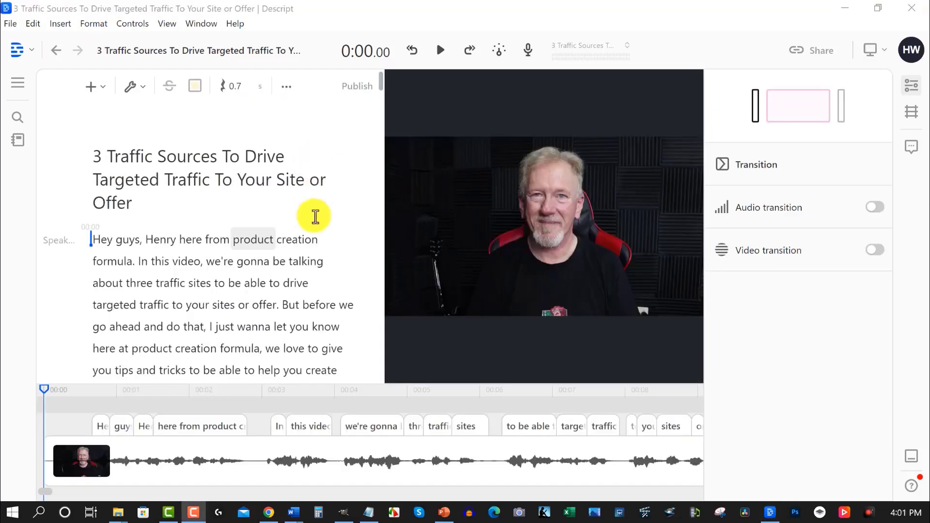
Jump to where traffic source number one begins and play the Facebook section
{"action": "scroll", "coordinate": [276, 222], "scroll_direction": "down", "scroll_amount": 3}
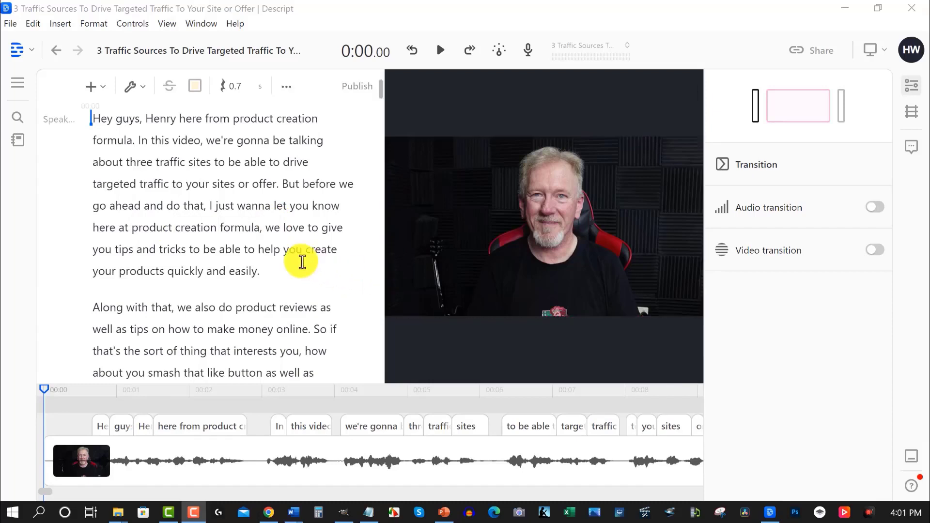
{"action": "scroll", "coordinate": [301, 261], "scroll_direction": "down", "scroll_amount": 3}
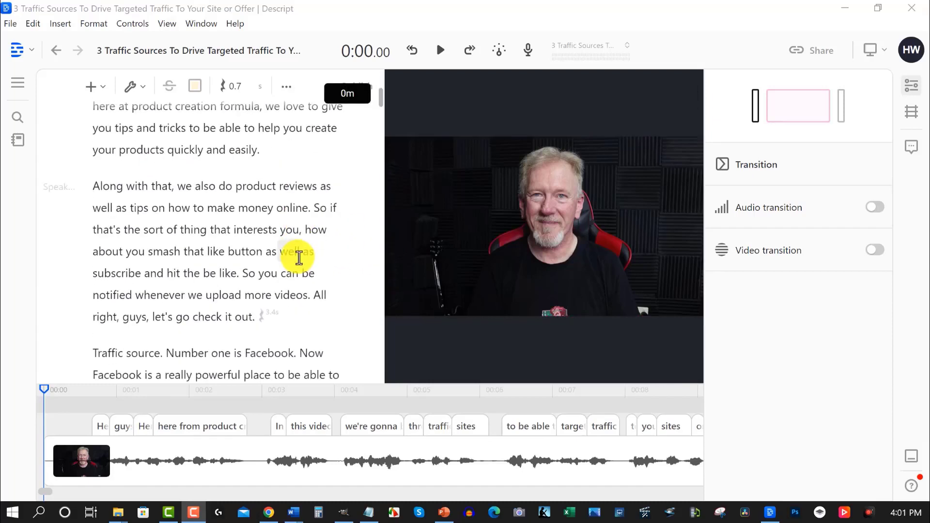
{"action": "left_click", "coordinate": [92, 354]}
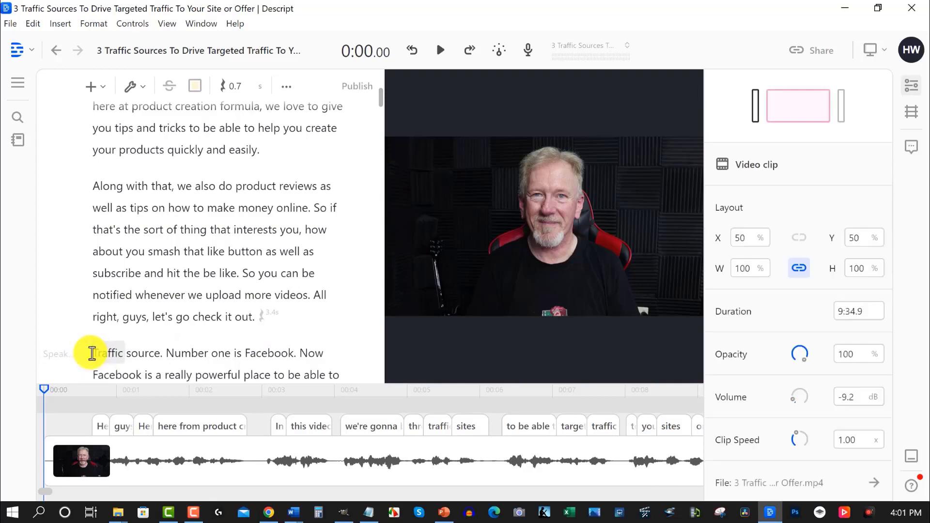
{"action": "left_click", "coordinate": [91, 353]}
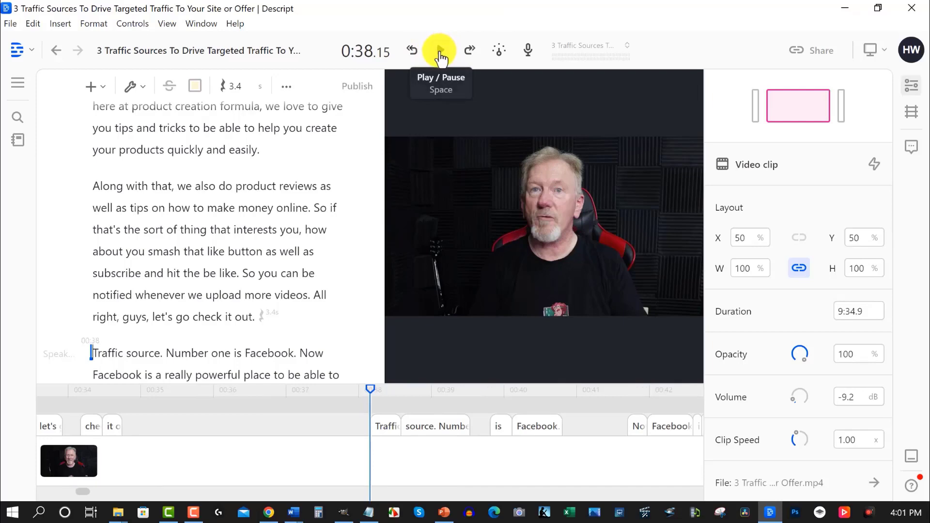
{"action": "left_click", "coordinate": [440, 51]}
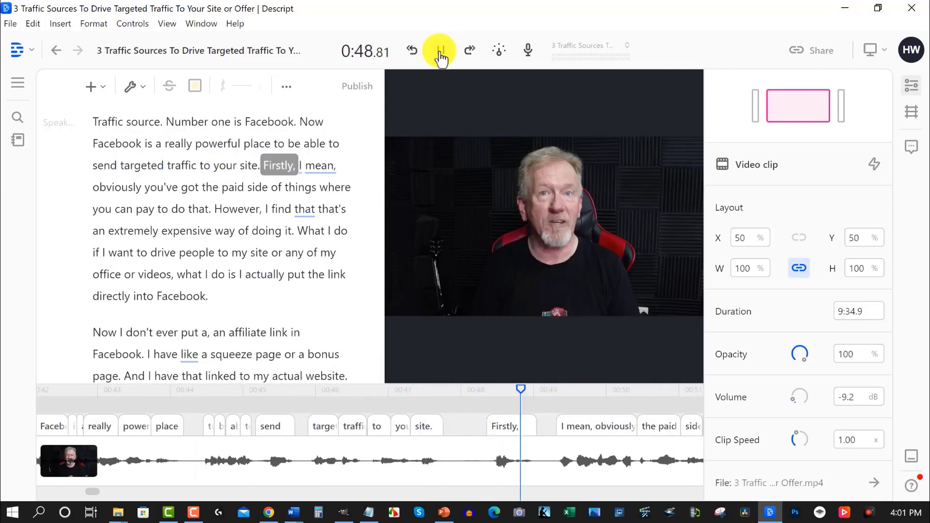
Delete 'I mean, obviously' so the line starts 'Firstly, you've got the paid side of things'
{"action": "left_click", "coordinate": [441, 51]}
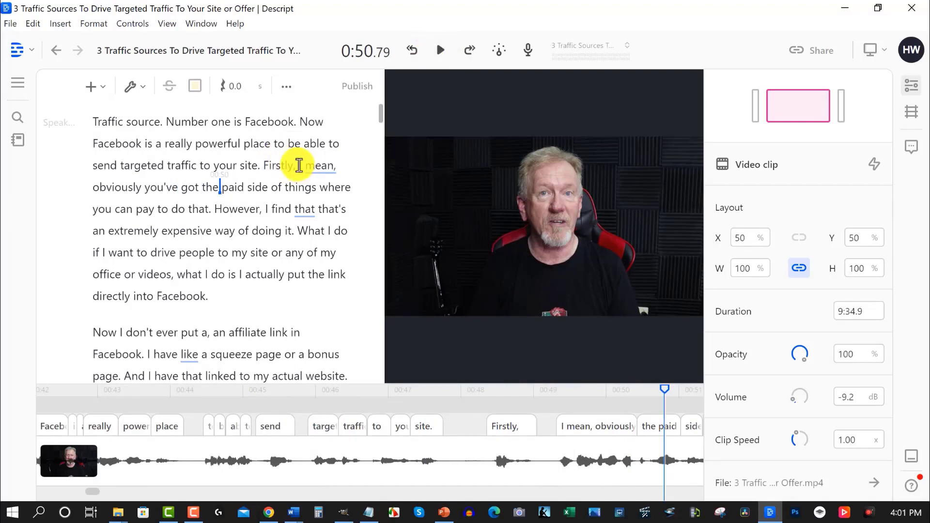
{"action": "left_click_drag", "start_coordinate": [300, 166], "coordinate": [142, 190]}
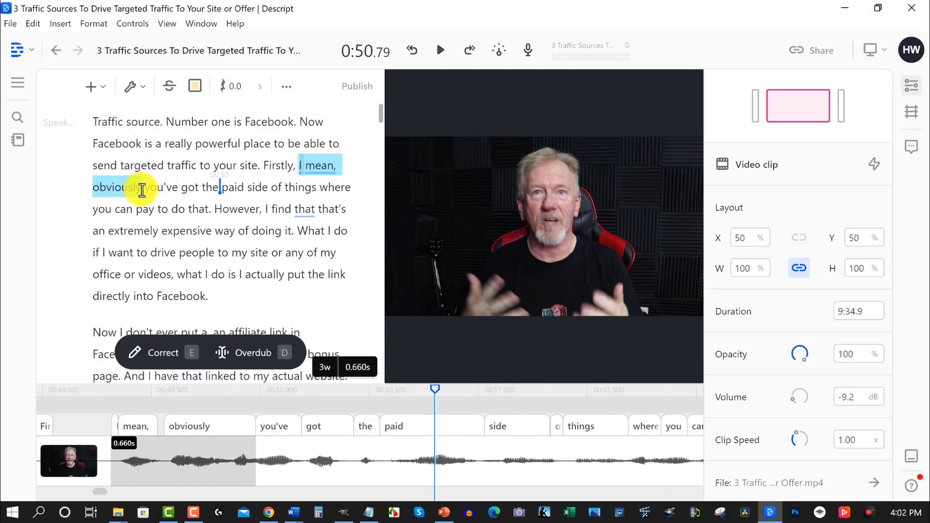
{"action": "left_click_drag", "start_coordinate": [142, 190], "coordinate": [140, 183]}
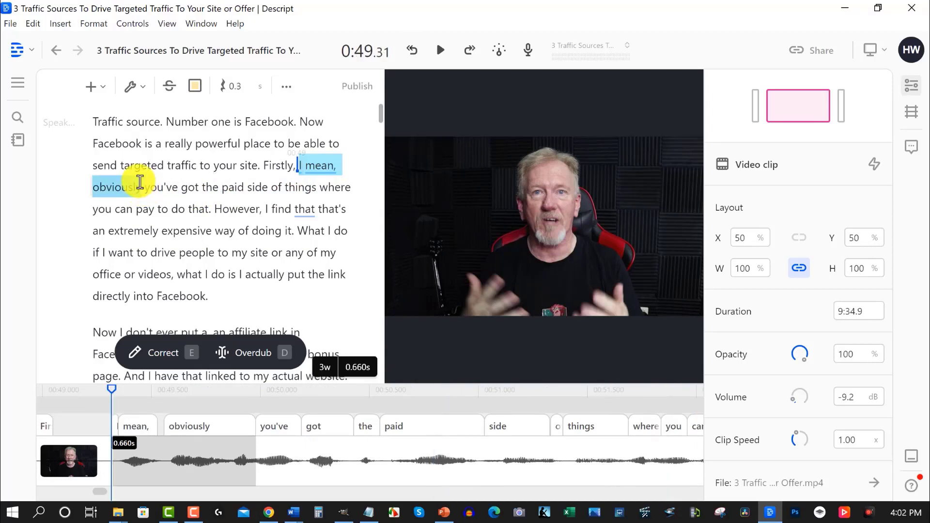
{"action": "key", "text": "Delete"}
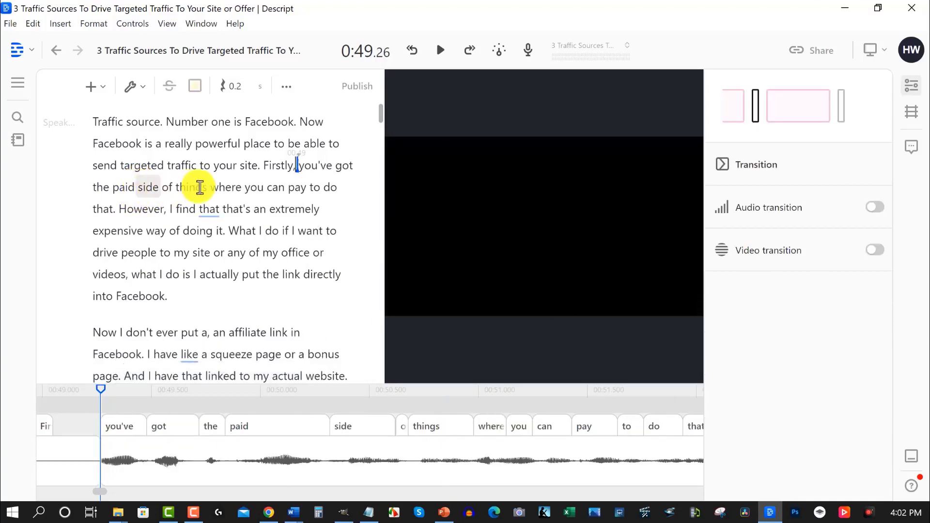
Play back the edited passage to review the cut
{"action": "left_click", "coordinate": [192, 145]}
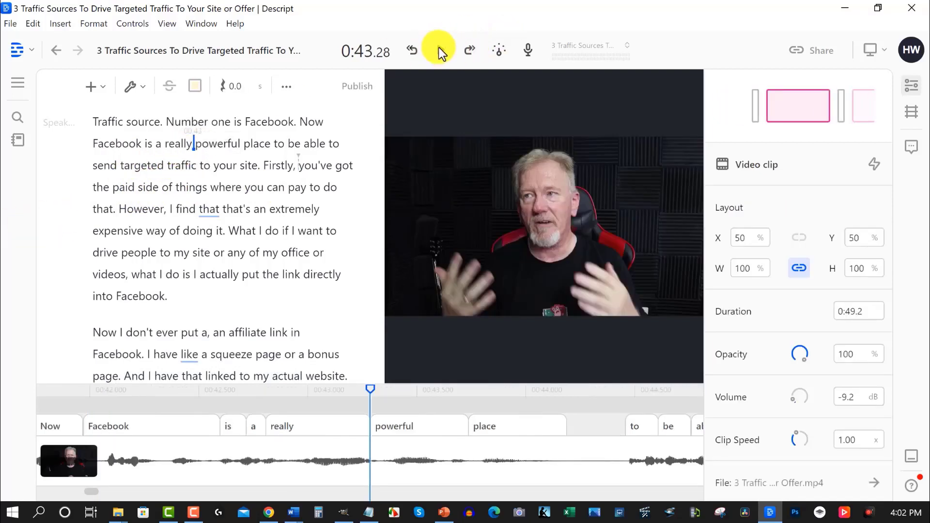
{"action": "left_click", "coordinate": [440, 48]}
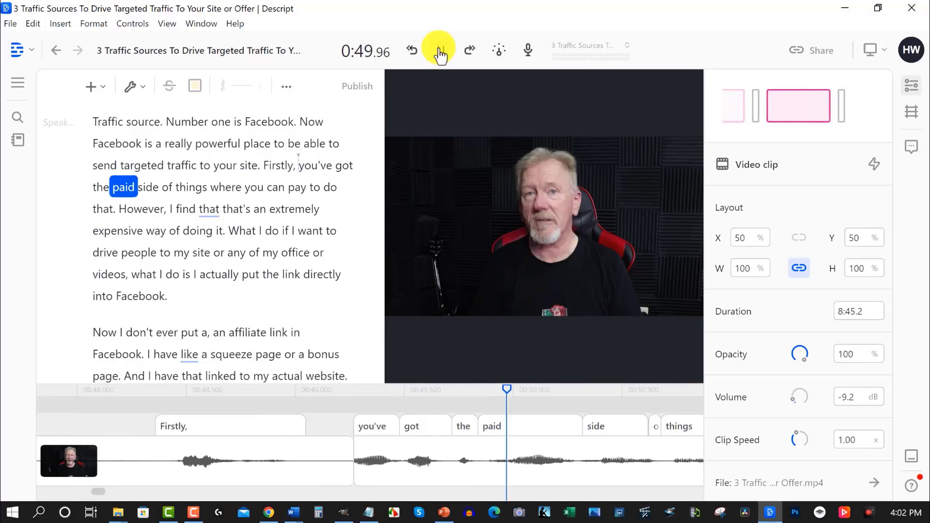
{"action": "left_click", "coordinate": [440, 51]}
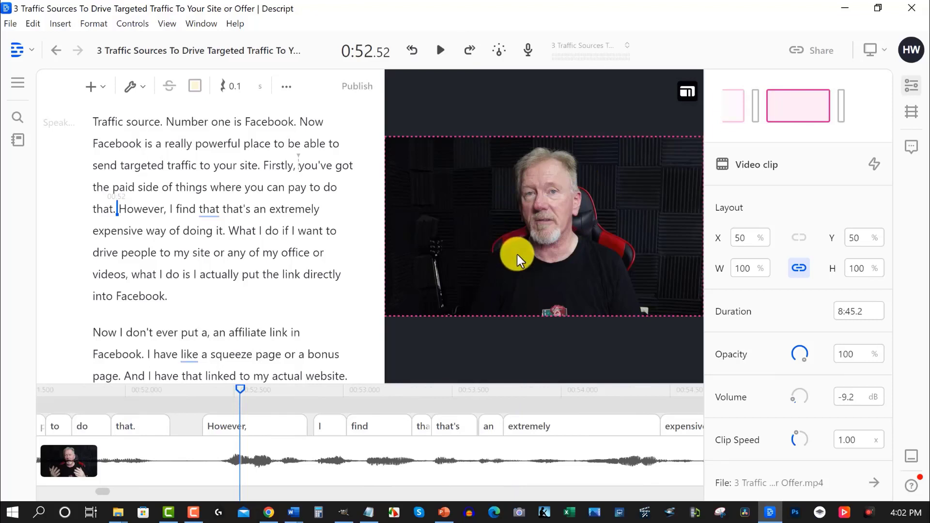
{"action": "left_click", "coordinate": [438, 50]}
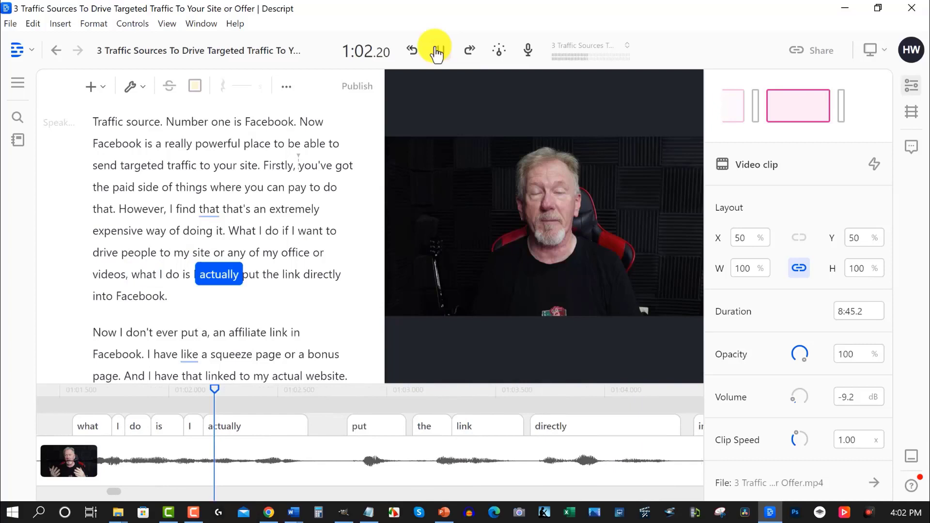
Delete the word 'actually' from the Facebook sentence
{"action": "left_click", "coordinate": [436, 51]}
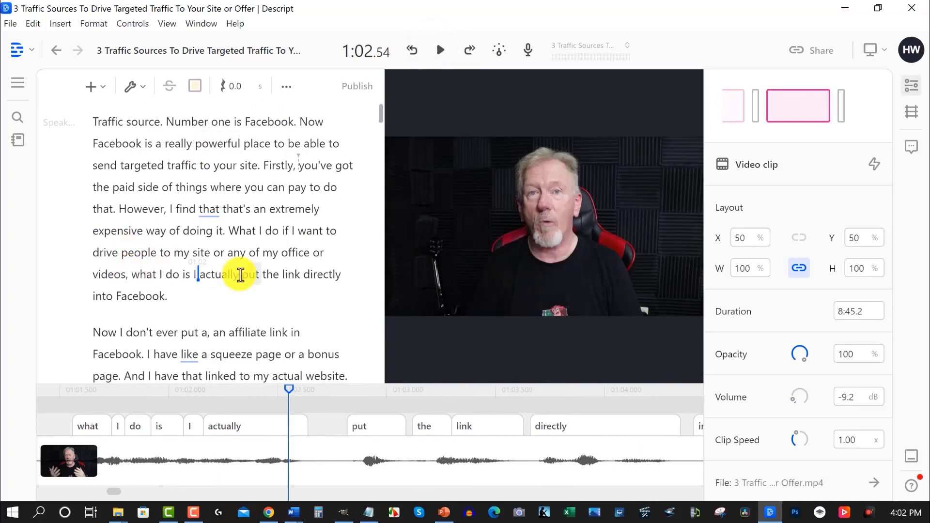
{"action": "double_click", "coordinate": [202, 274]}
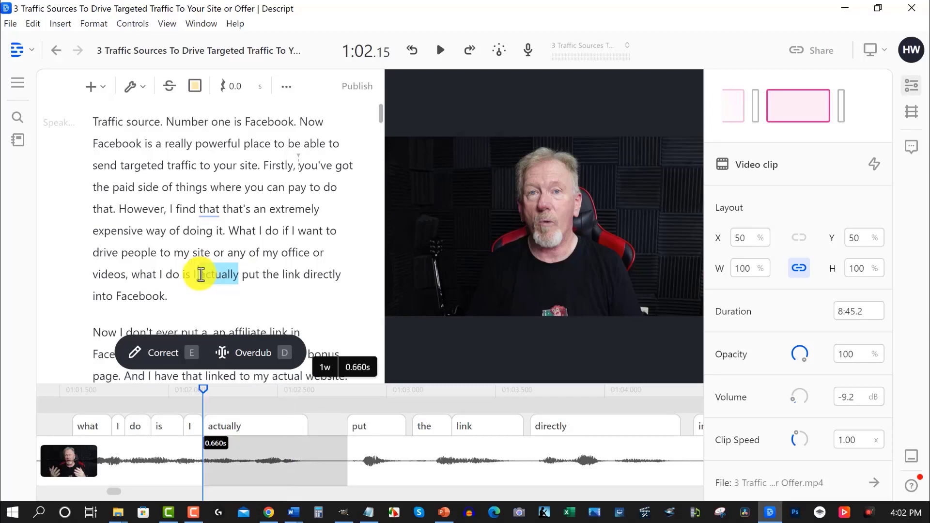
{"action": "key", "text": "Delete"}
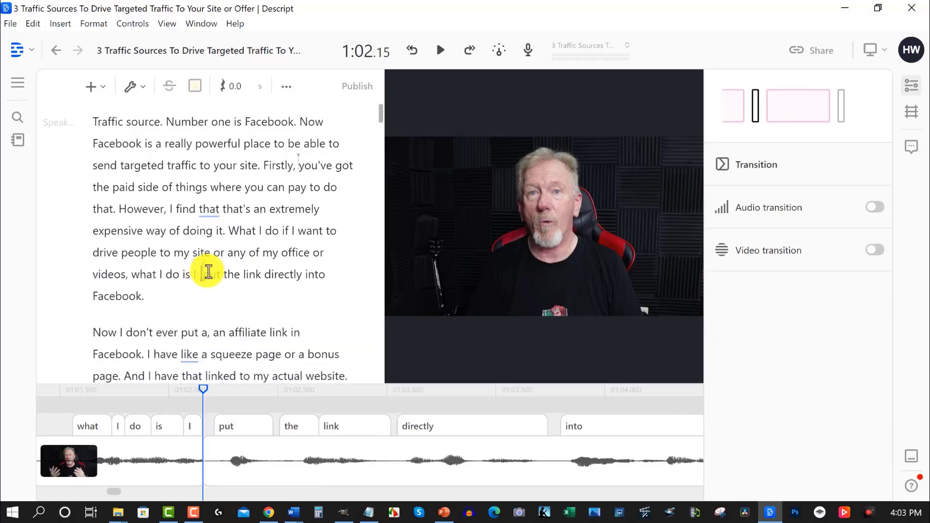
{"action": "left_click", "coordinate": [189, 275]}
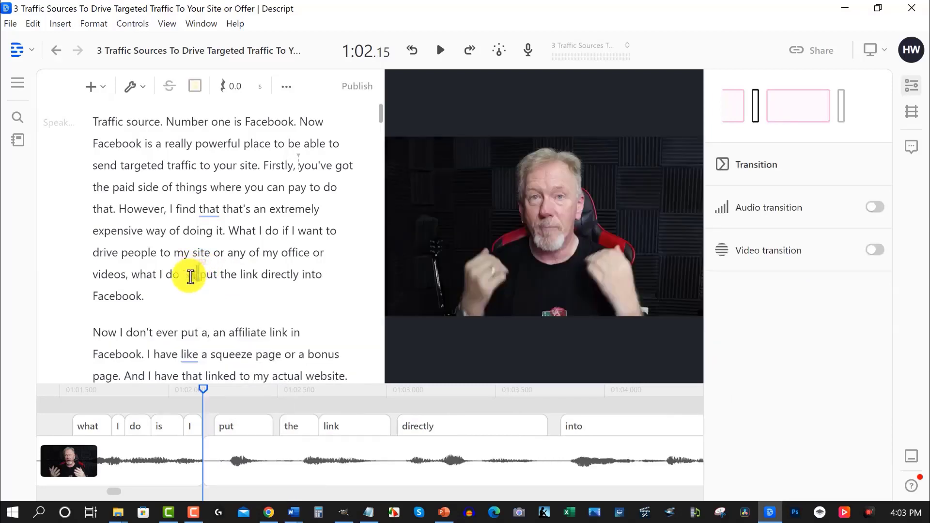
{"action": "double_click", "coordinate": [187, 275]}
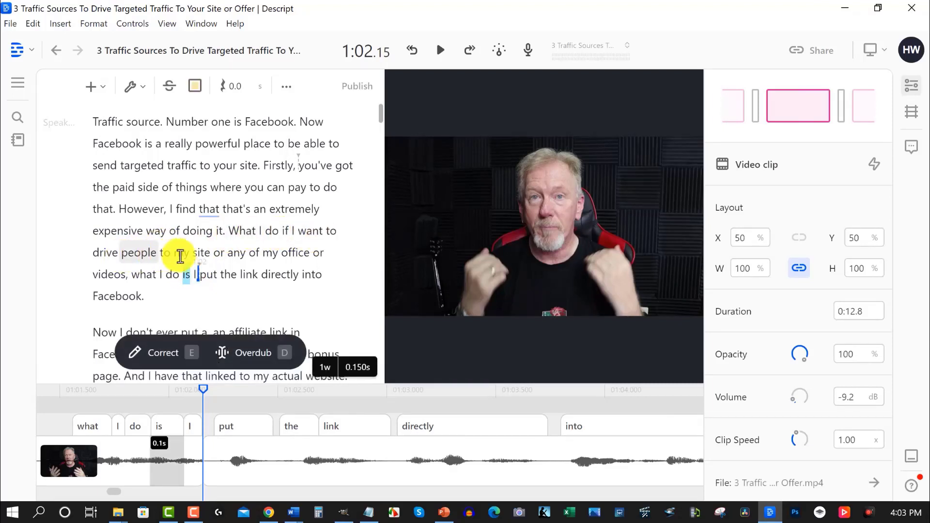
{"action": "key", "text": "Left"}
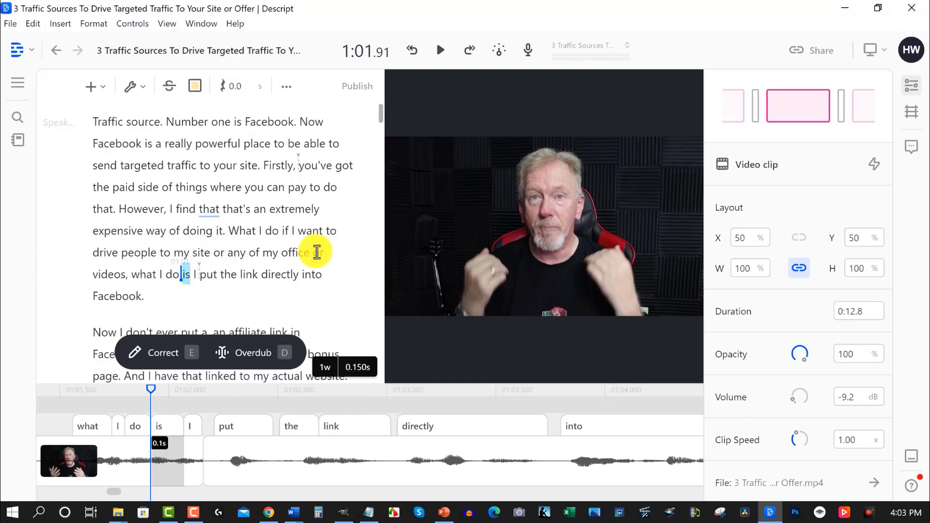
Delete 'or videos,' and play back the shortened sentence
{"action": "left_click_drag", "start_coordinate": [322, 258], "coordinate": [127, 277]}
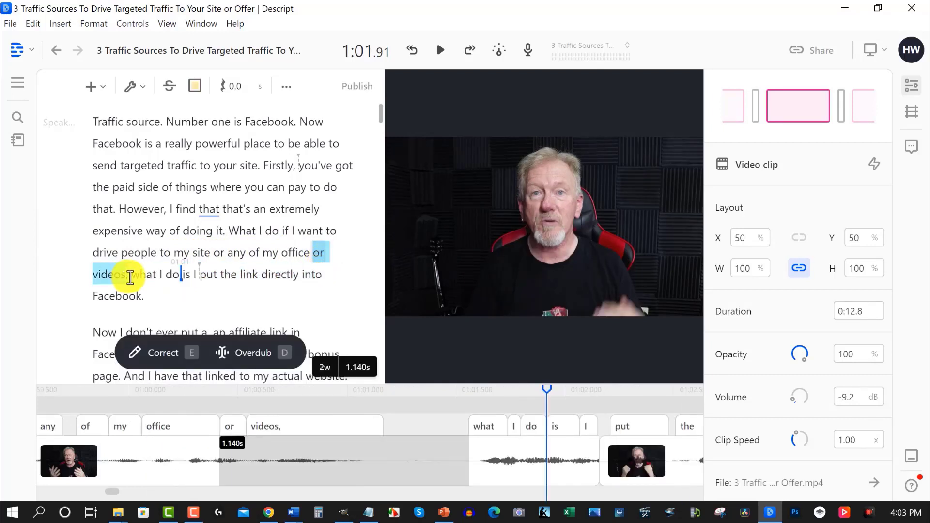
{"action": "key", "text": "BackSpace"}
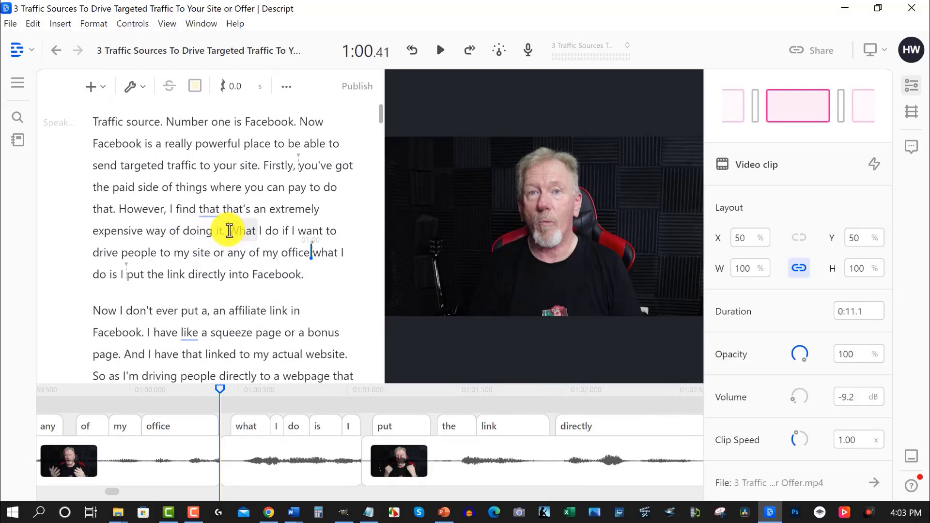
{"action": "left_click", "coordinate": [441, 50]}
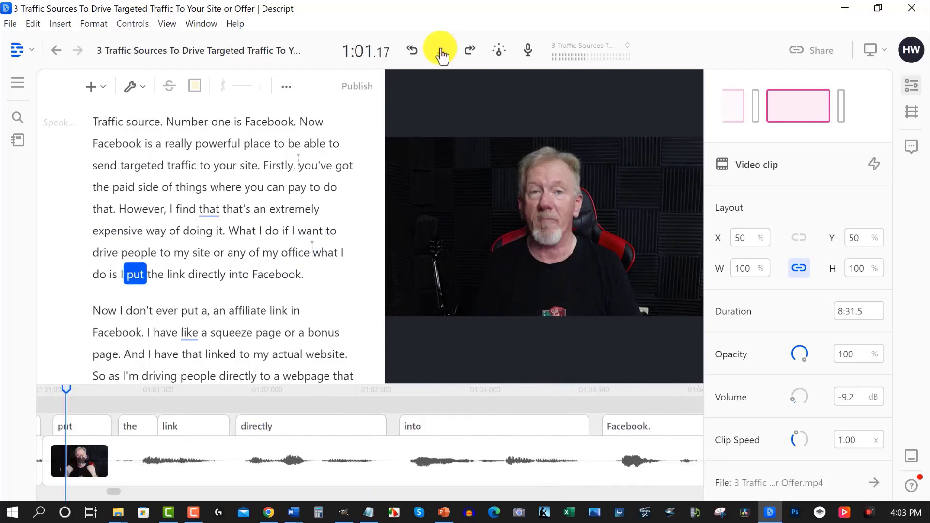
{"action": "left_click", "coordinate": [442, 51]}
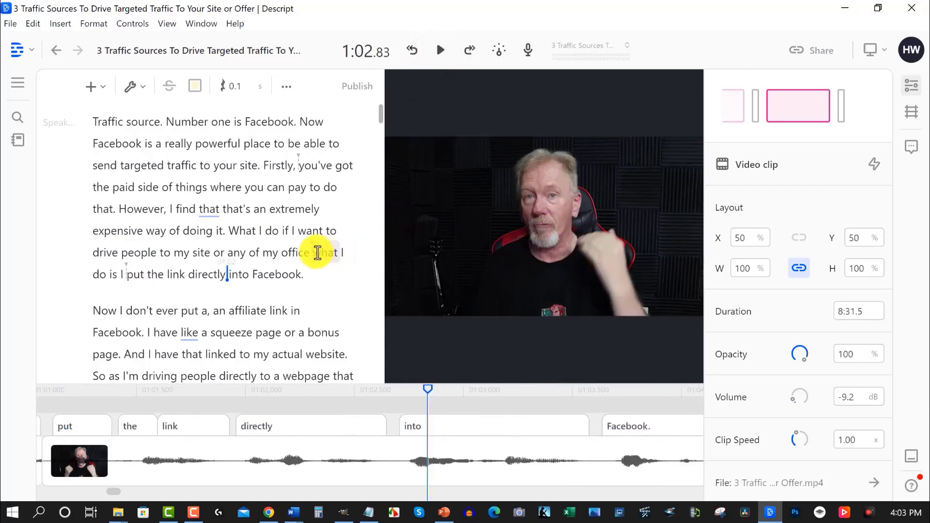
Delete 'what I do is' and replay from 'my site' to check the cuts
{"action": "left_click_drag", "start_coordinate": [333, 262], "coordinate": [289, 270]}
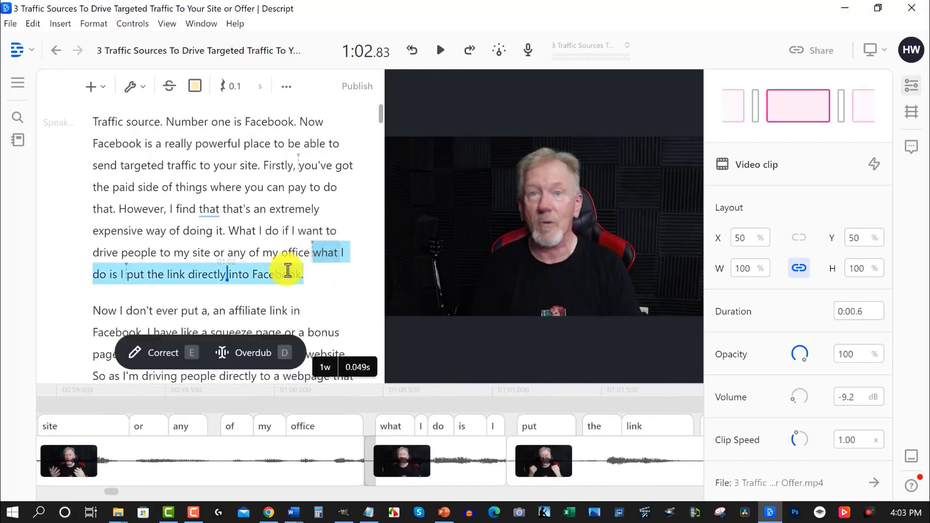
{"action": "left_click_drag", "start_coordinate": [145, 281], "coordinate": [117, 274]}
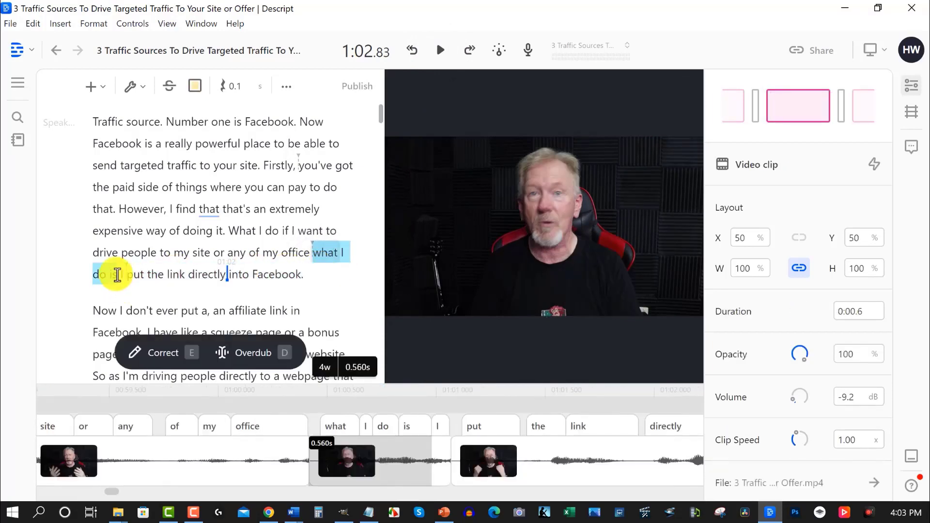
{"action": "key", "text": "BackSpace"}
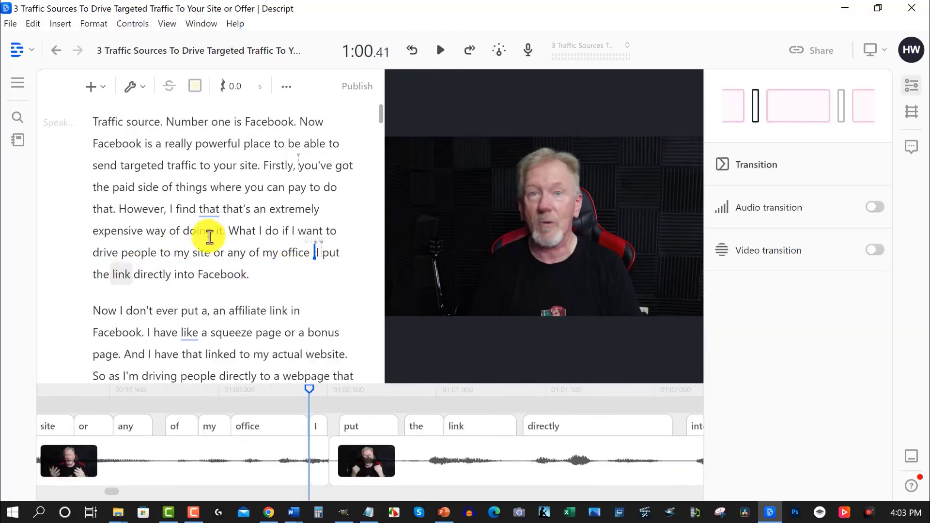
{"action": "left_click", "coordinate": [193, 254]}
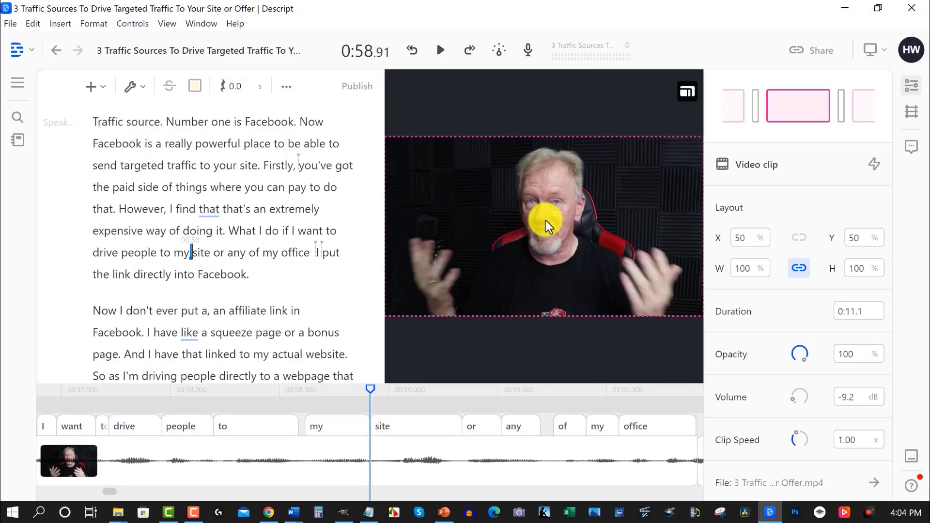
{"action": "key", "text": "space"}
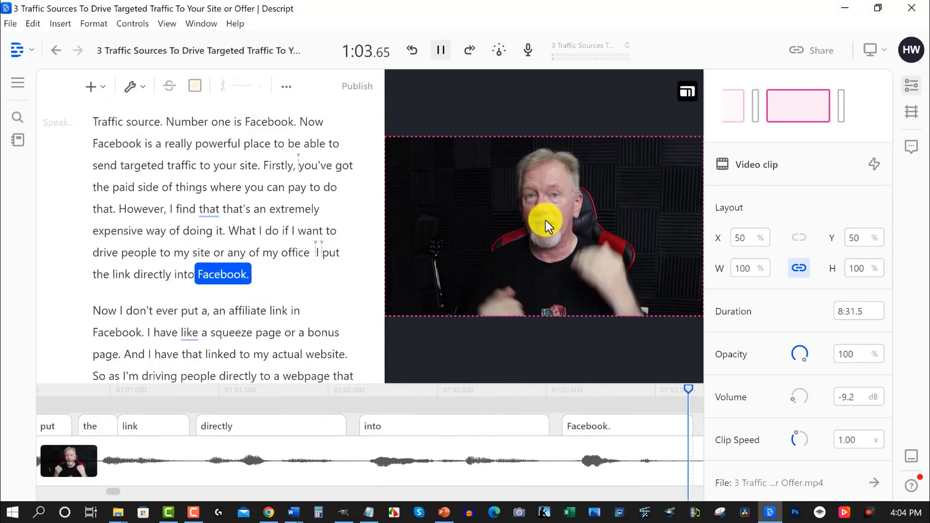
{"action": "key", "text": "space"}
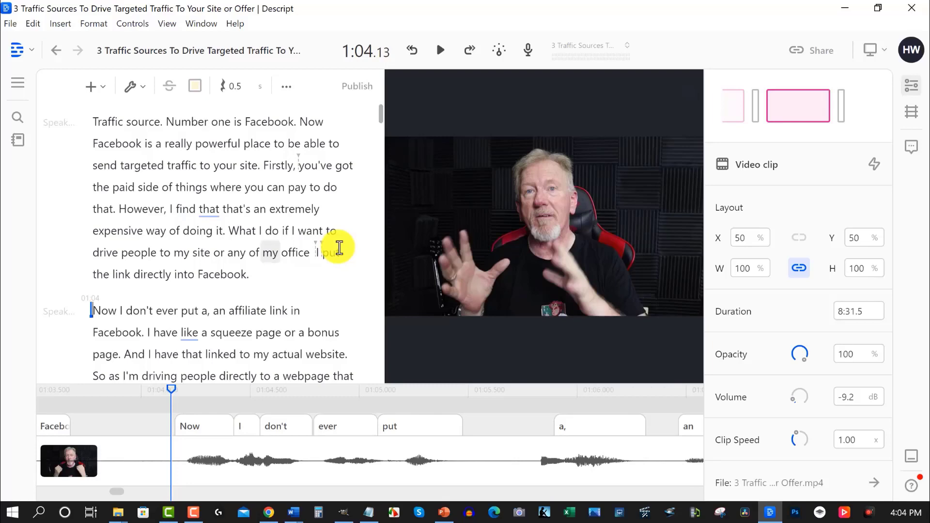
{"action": "scroll", "coordinate": [297, 247], "scroll_direction": "down", "scroll_amount": 5}
{"action": "scroll", "coordinate": [297, 247], "scroll_direction": "up", "scroll_amount": 5}
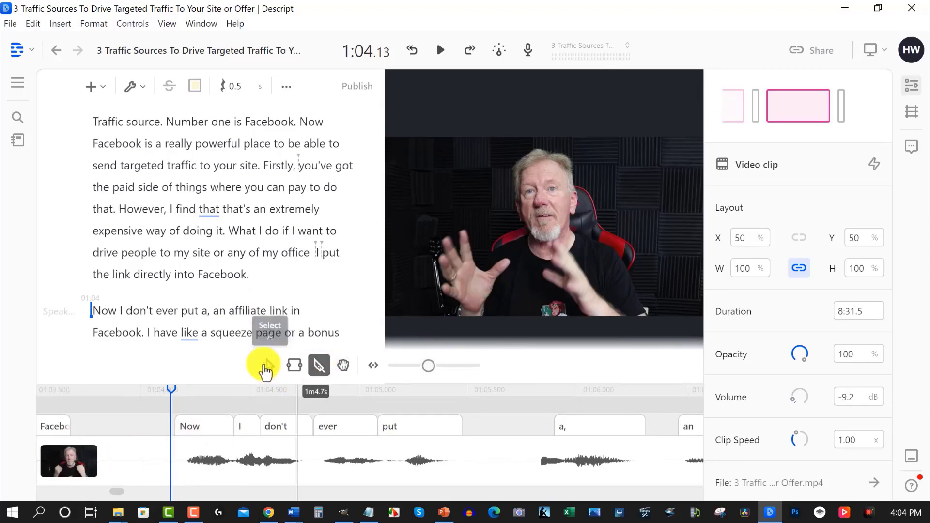
{"action": "left_click", "coordinate": [269, 368]}
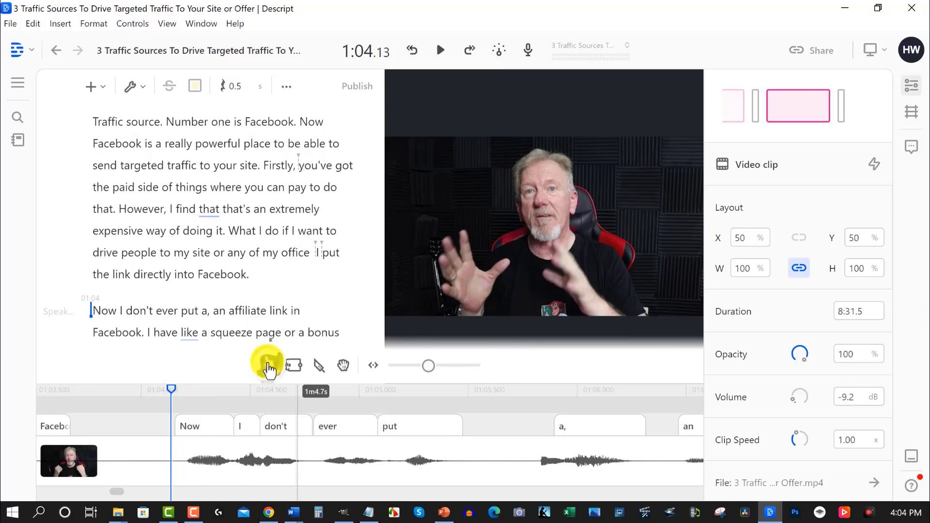
{"action": "left_click", "coordinate": [319, 369]}
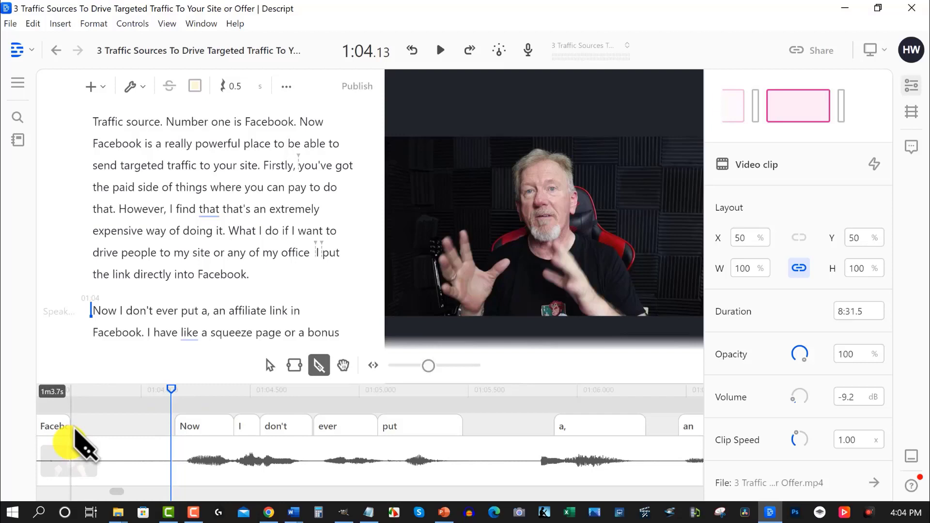
{"action": "left_click", "coordinate": [72, 450]}
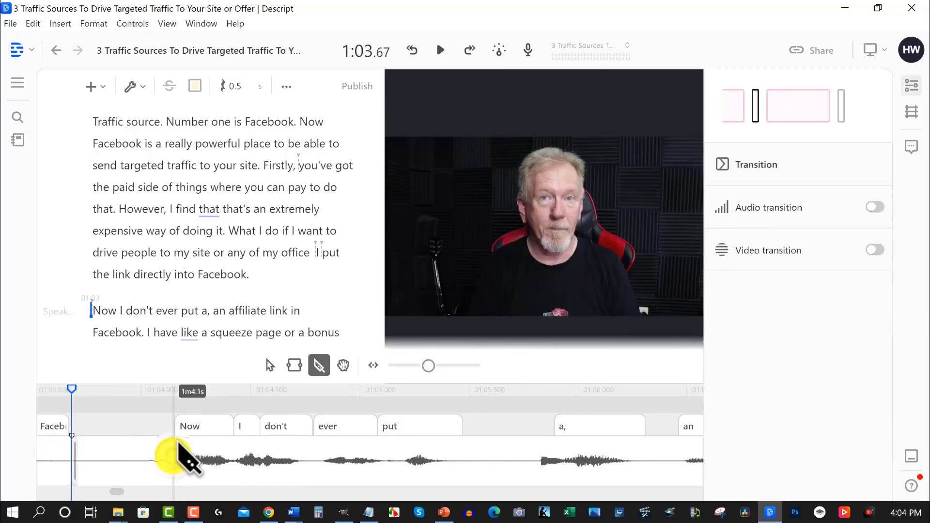
{"action": "left_click", "coordinate": [173, 453]}
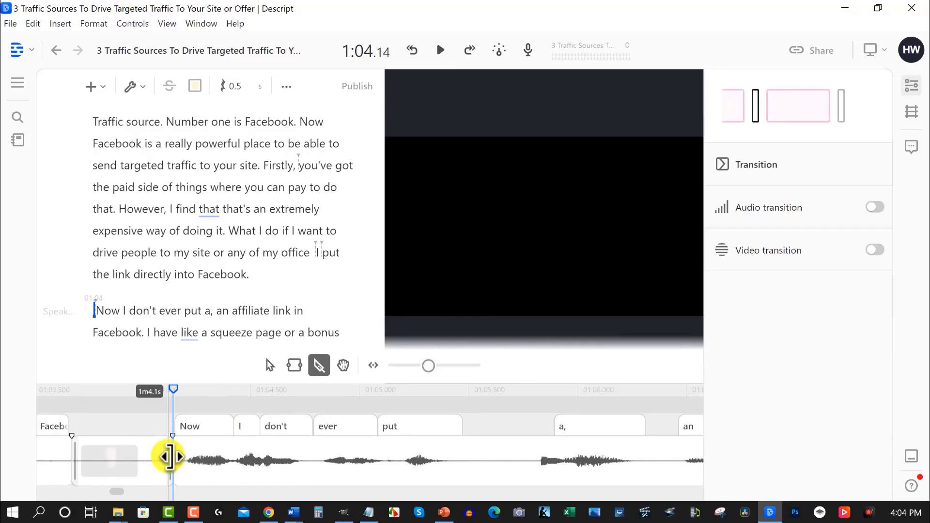
{"action": "left_click_drag", "start_coordinate": [127, 458], "coordinate": [64, 436]}
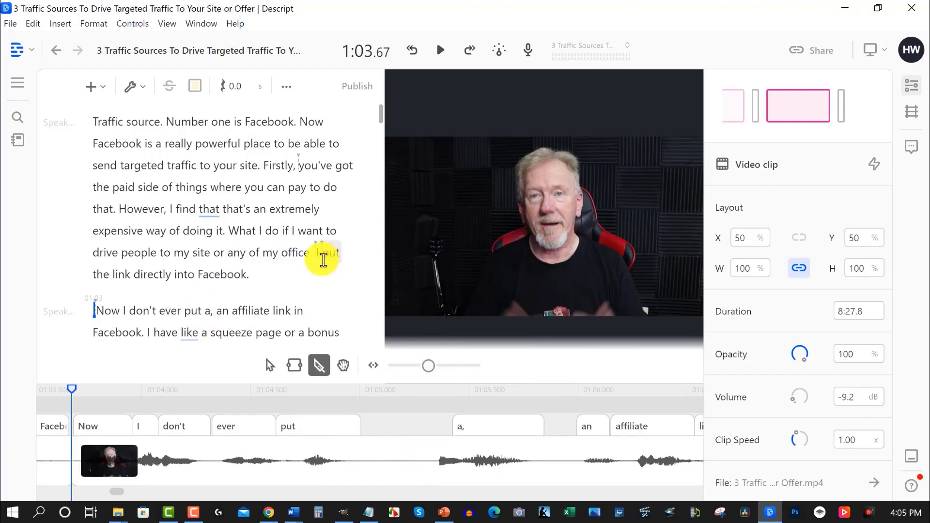
Play back from the end of the sentence ending in 'Facebook.'
{"action": "left_click", "coordinate": [249, 275]}
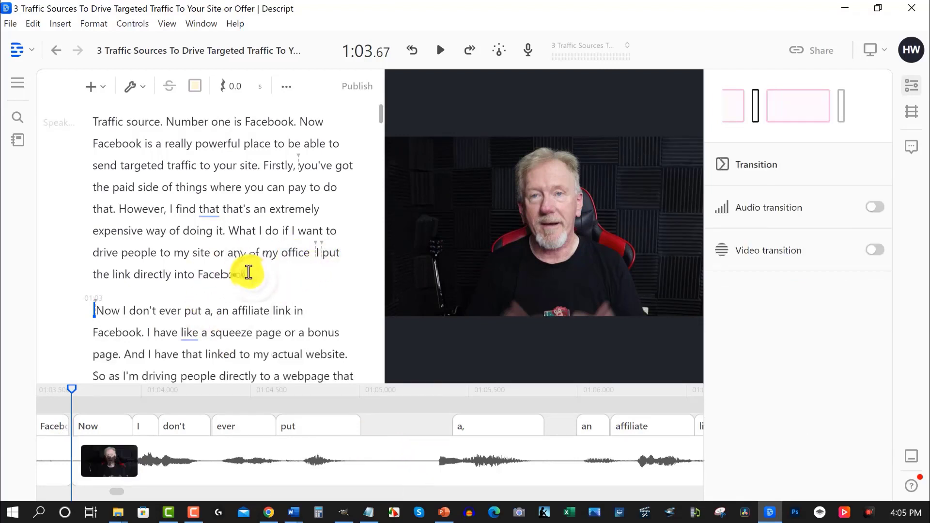
{"action": "key", "text": "space"}
{"action": "left_click", "coordinate": [440, 49]}
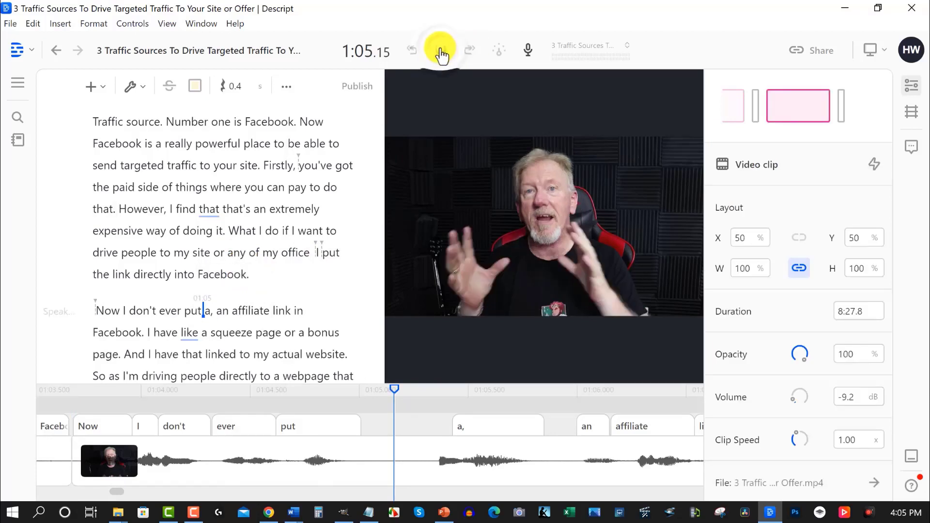
{"action": "left_click", "coordinate": [247, 276]}
{"action": "key", "text": "space"}
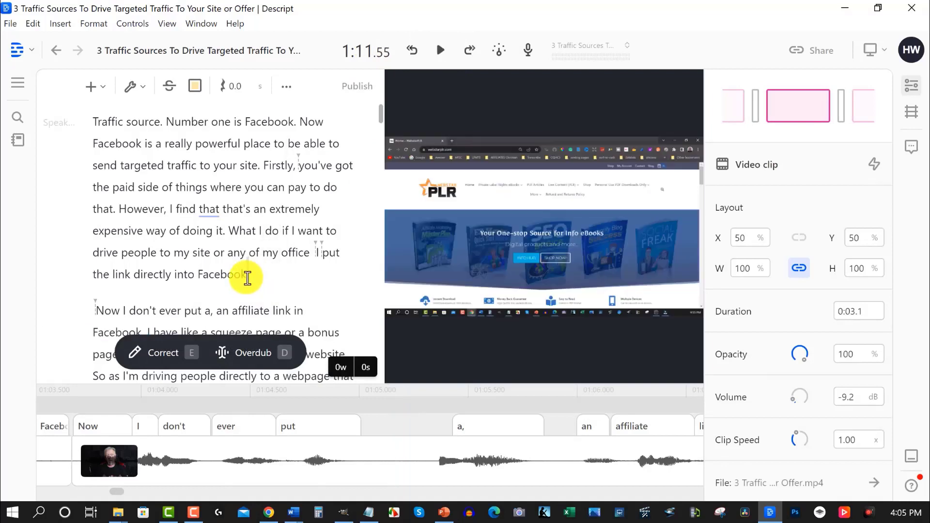
Add 'for example' after 'Facebook' using Correct
{"action": "left_click", "coordinate": [162, 357]}
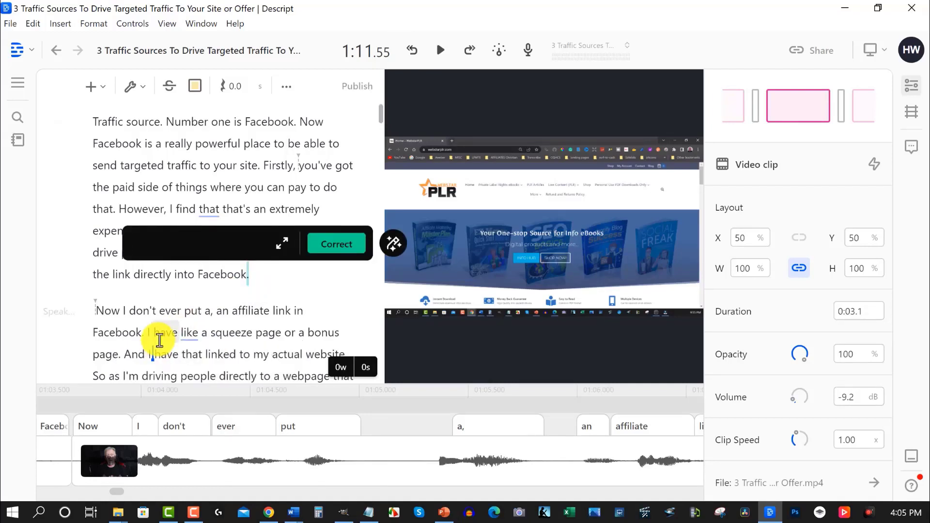
{"action": "type", "text": "for example."}
{"action": "left_click", "coordinate": [343, 244]}
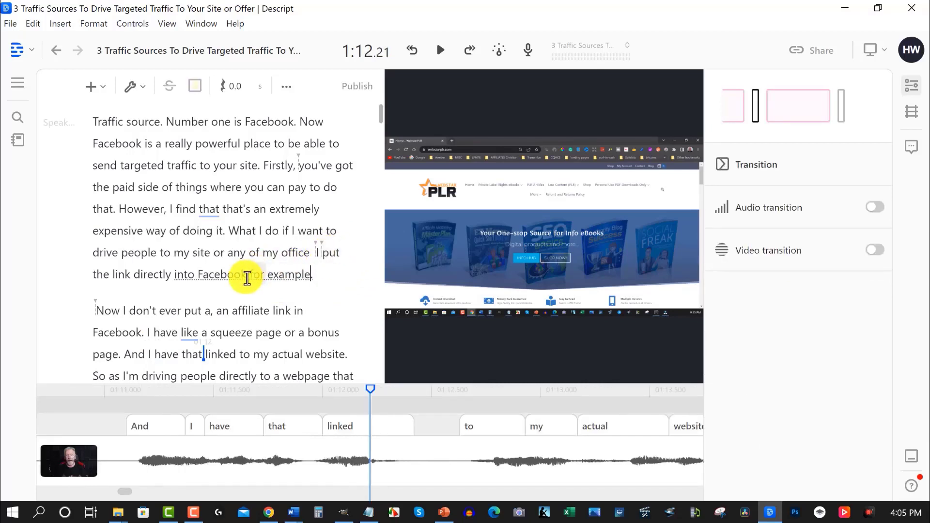
Select 'for example', start an Overdub and let Descript detect the speakers
{"action": "left_click_drag", "start_coordinate": [251, 274], "coordinate": [304, 277]}
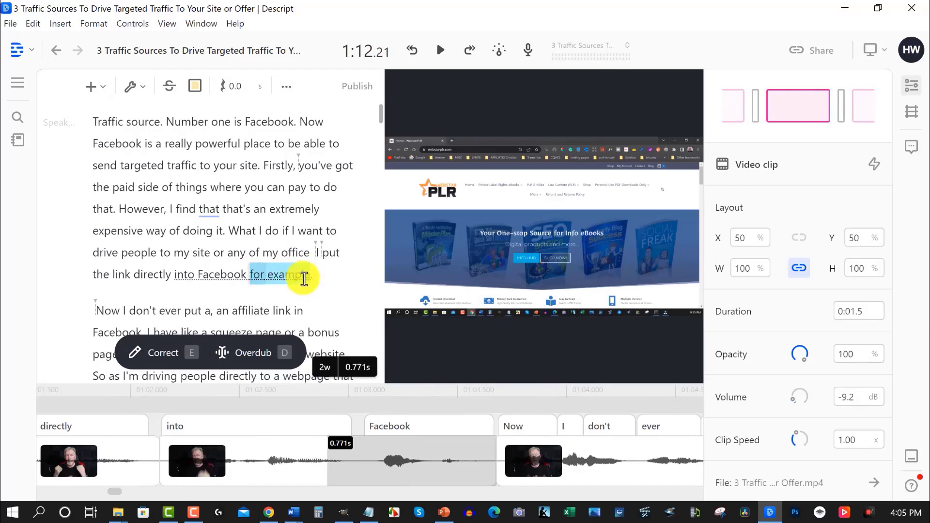
{"action": "left_click", "coordinate": [253, 359]}
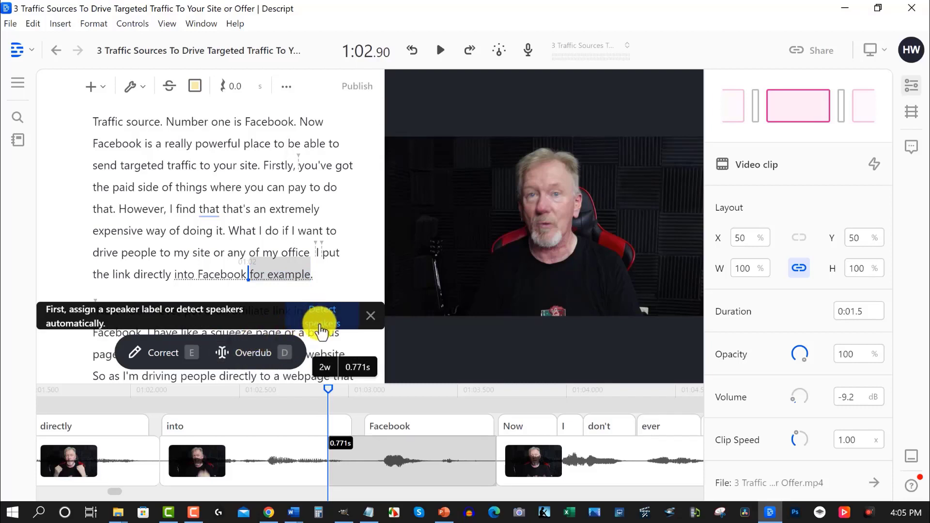
{"action": "left_click", "coordinate": [320, 326]}
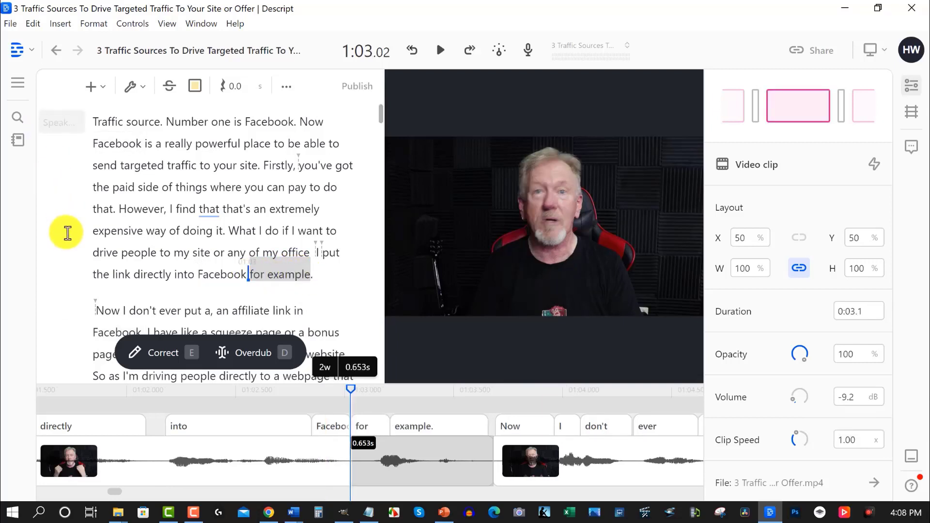
Assign the custom 'excited 2' voice as the paragraph's speaker and reselect 'for example.'
{"action": "left_click", "coordinate": [57, 127]}
{"action": "scroll", "coordinate": [94, 252], "scroll_direction": "down", "scroll_amount": 3}
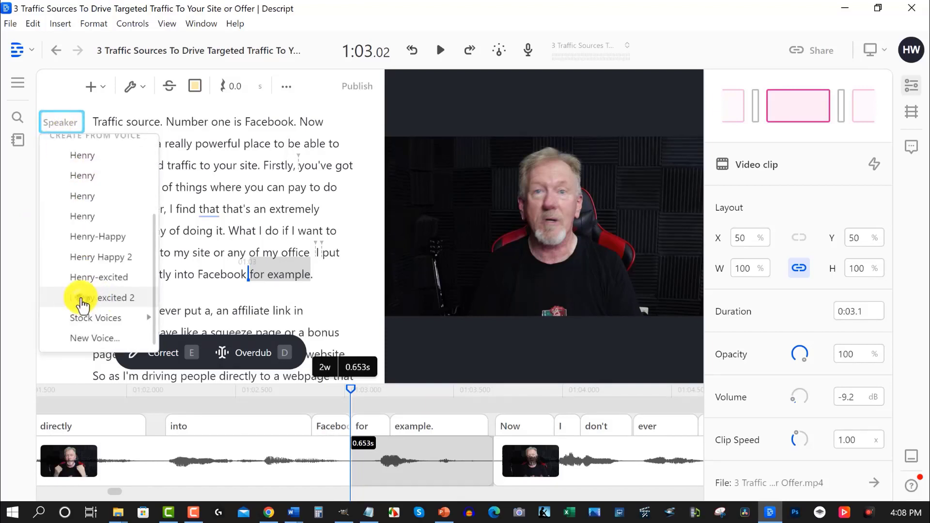
{"action": "left_click", "coordinate": [80, 299]}
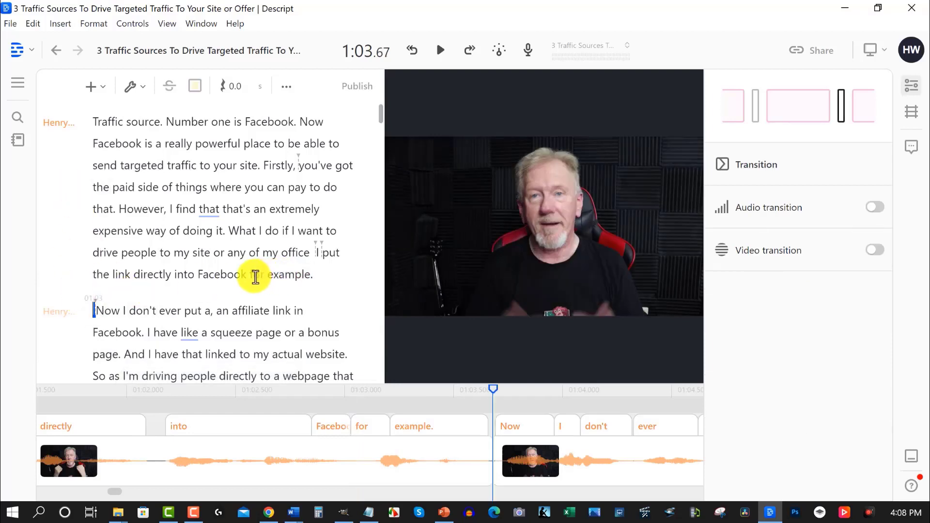
{"action": "left_click_drag", "start_coordinate": [253, 274], "coordinate": [312, 275]}
Generate the overdub that replaces the selection with 'Facebook for example.' in the cloned voice
{"action": "key", "text": "e"}
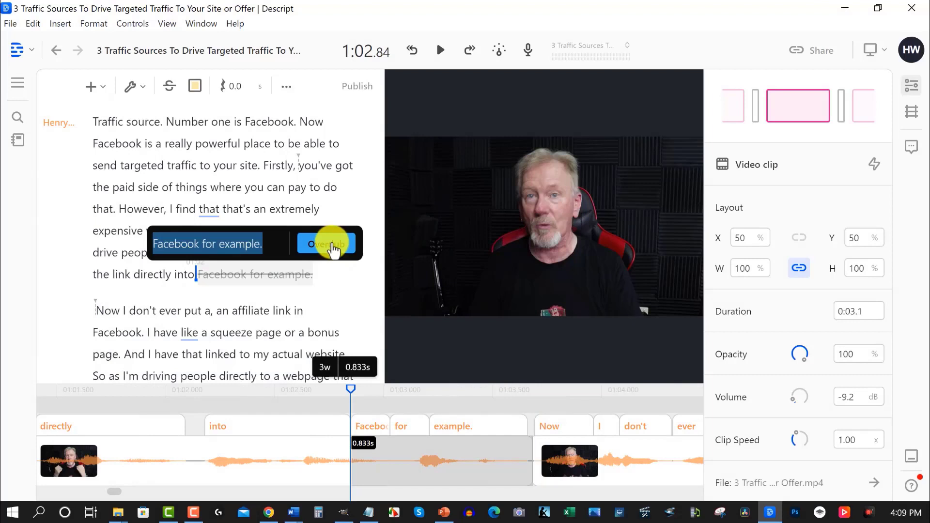
{"action": "left_click", "coordinate": [332, 247]}
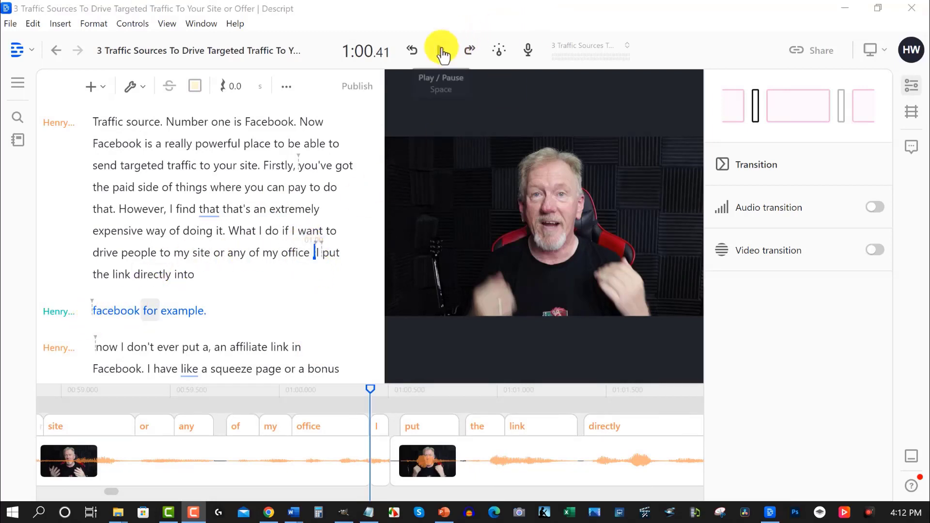
{"action": "left_click", "coordinate": [442, 52]}
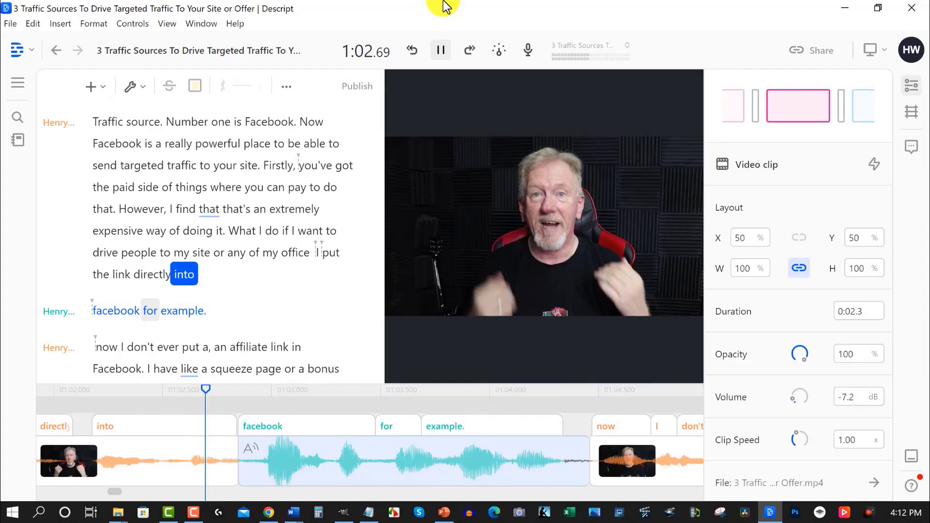
{"action": "left_click", "coordinate": [442, 51]}
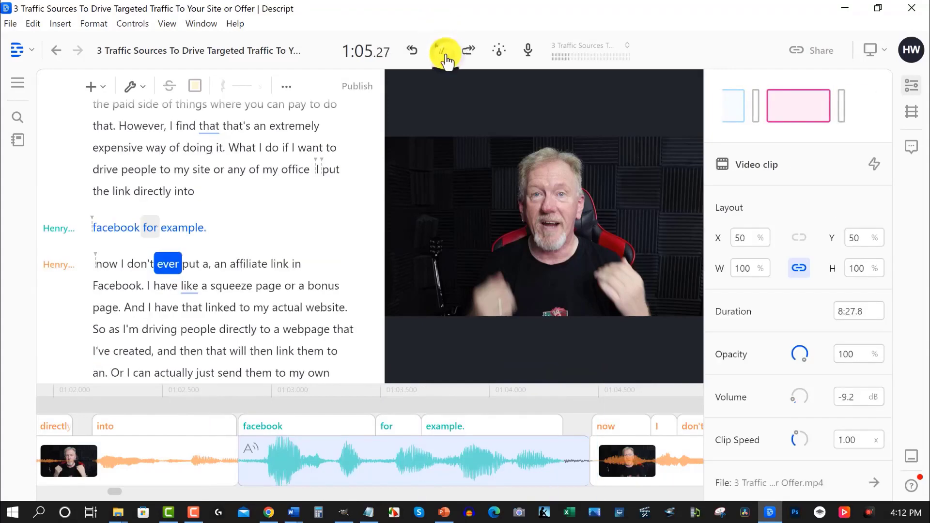
{"action": "scroll", "coordinate": [183, 201], "scroll_direction": "down", "scroll_amount": 3}
{"action": "scroll", "coordinate": [182, 206], "scroll_direction": "up", "scroll_amount": 3}
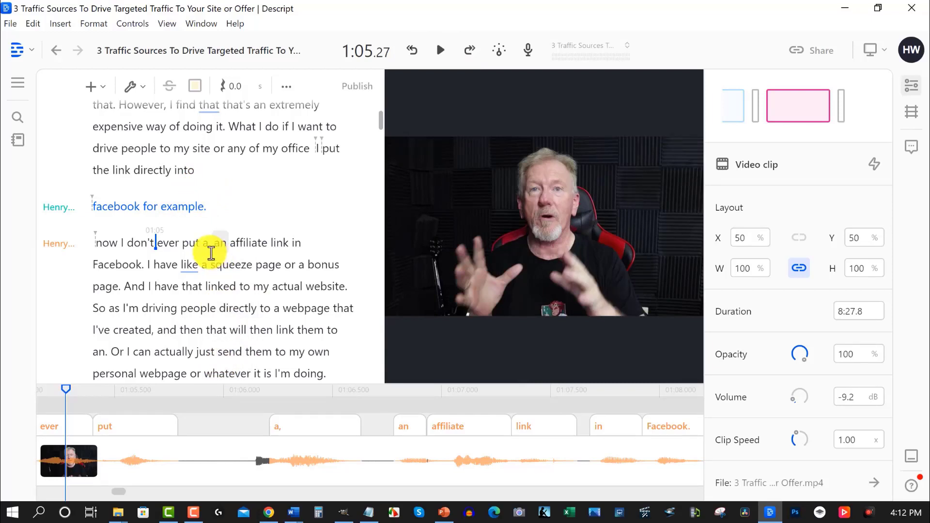
{"action": "scroll", "coordinate": [271, 208], "scroll_direction": "up", "scroll_amount": 15}
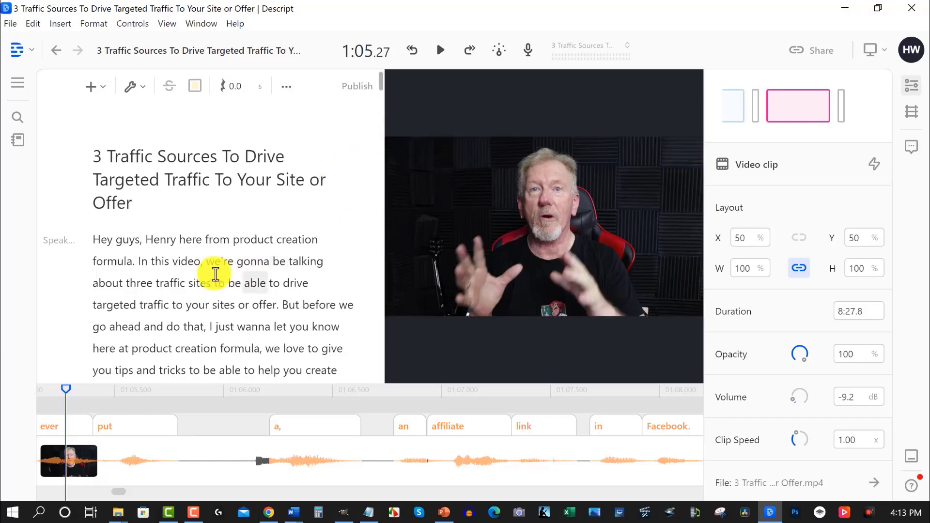
{"action": "scroll", "coordinate": [214, 273], "scroll_direction": "down", "scroll_amount": 15}
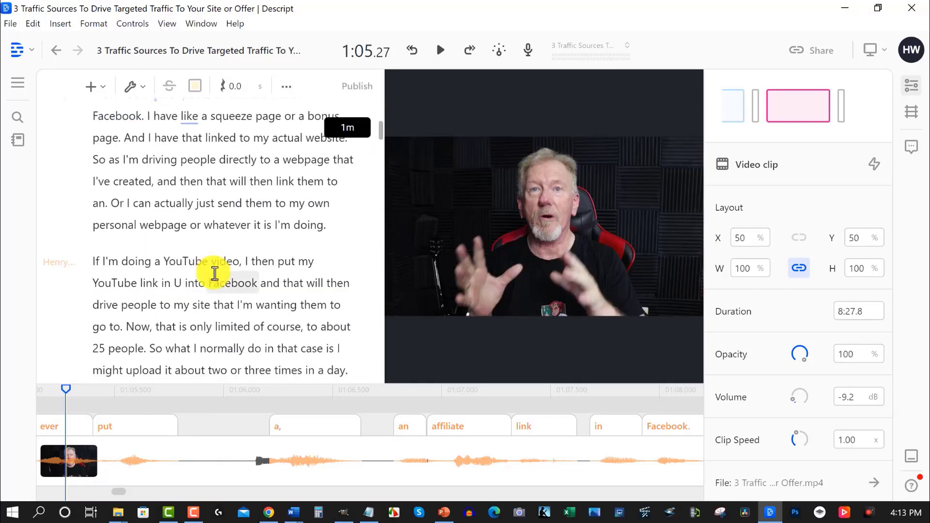
{"action": "scroll", "coordinate": [215, 273], "scroll_direction": "down", "scroll_amount": 3}
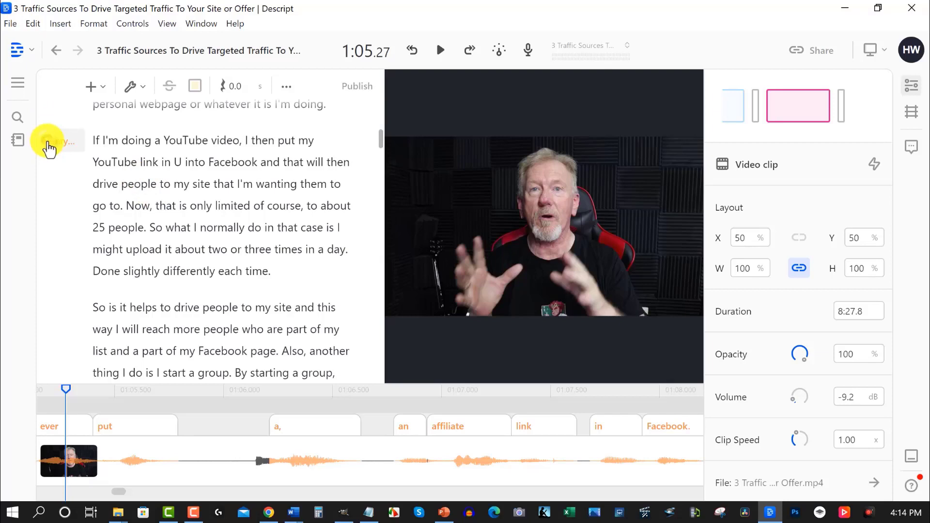
Preview stock voices Don, Malcom, Ethan, Henry, Nancy and Nicholas for the YouTube paragraph's speaker
{"action": "left_click", "coordinate": [49, 142]}
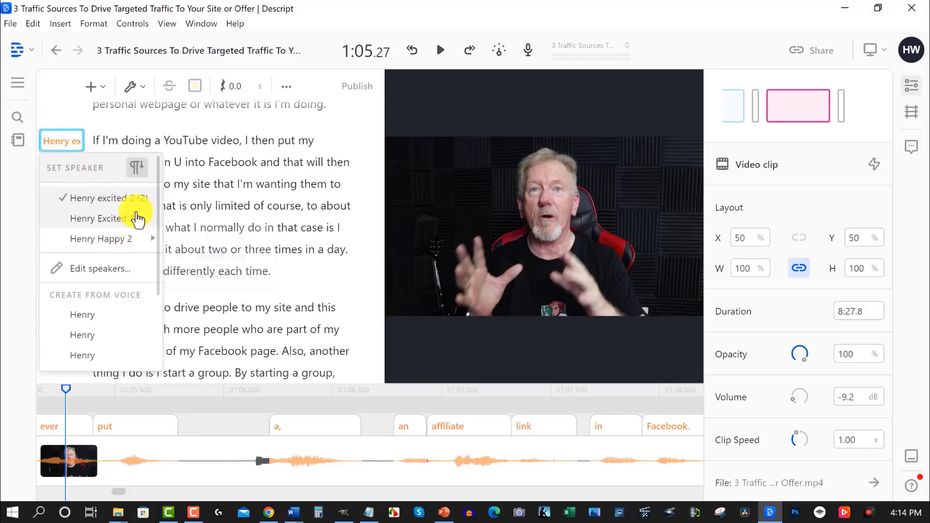
{"action": "scroll", "coordinate": [135, 237], "scroll_direction": "down", "scroll_amount": 2}
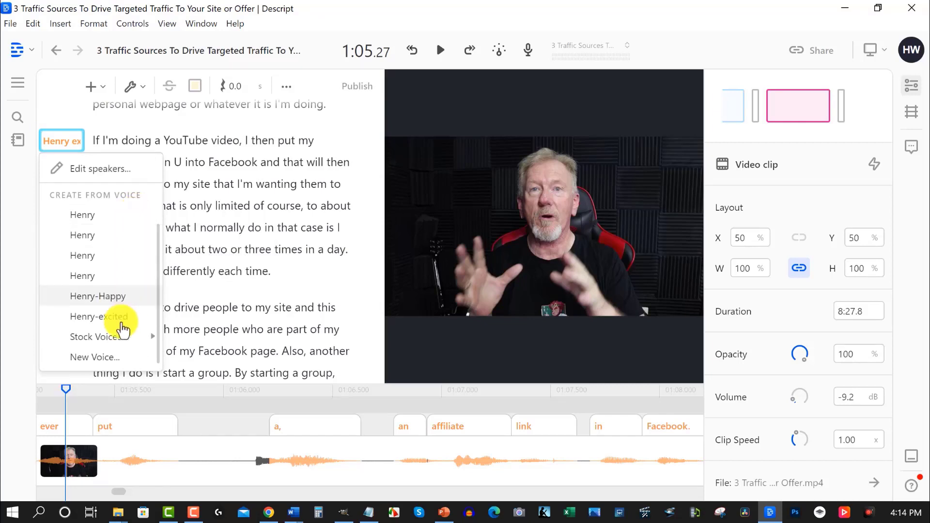
{"action": "mouse_move", "coordinate": [126, 342]}
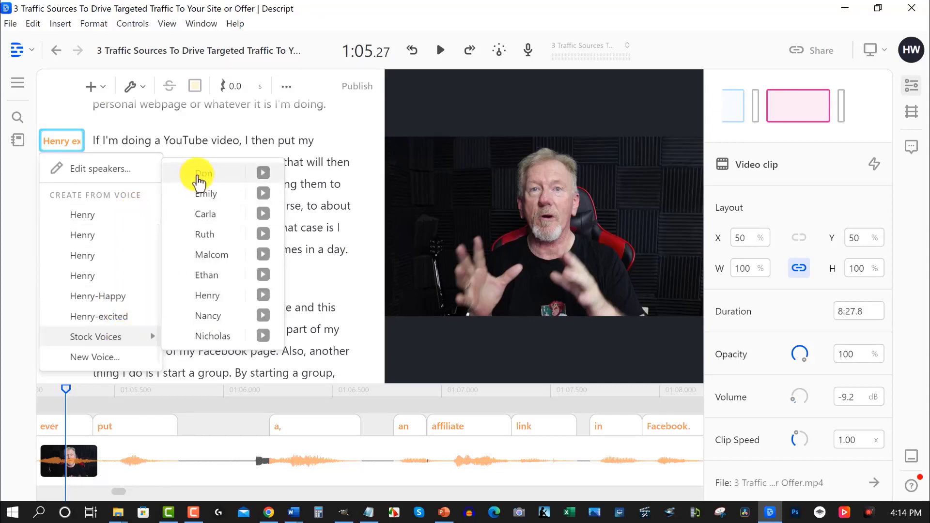
{"action": "left_click", "coordinate": [263, 173]}
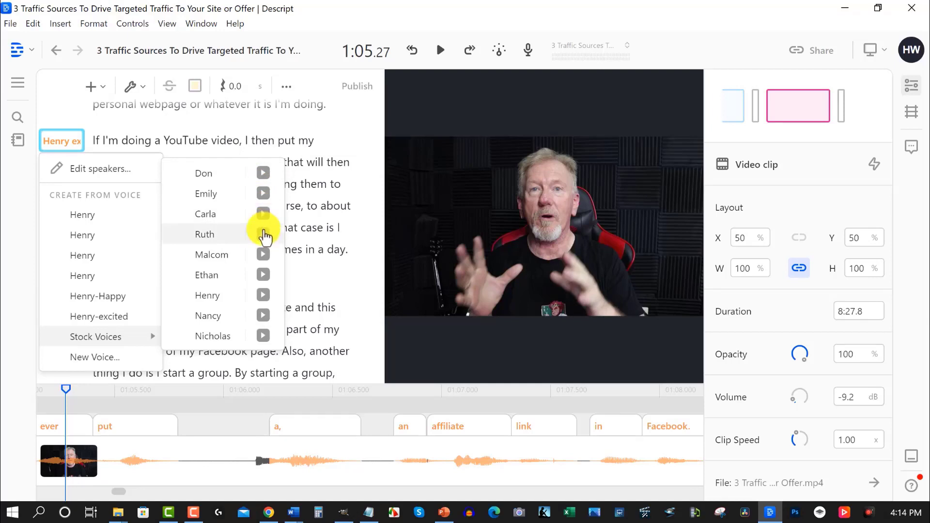
{"action": "left_click", "coordinate": [264, 254]}
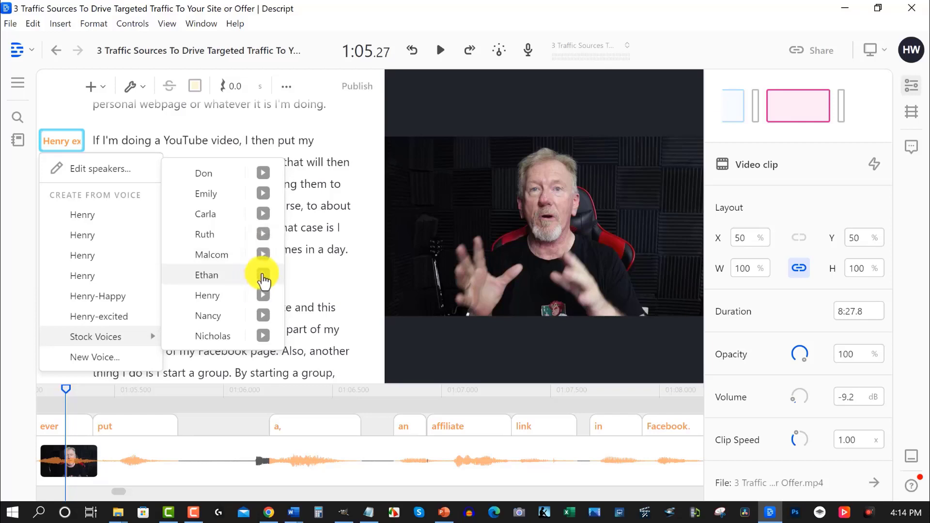
{"action": "left_click", "coordinate": [264, 276]}
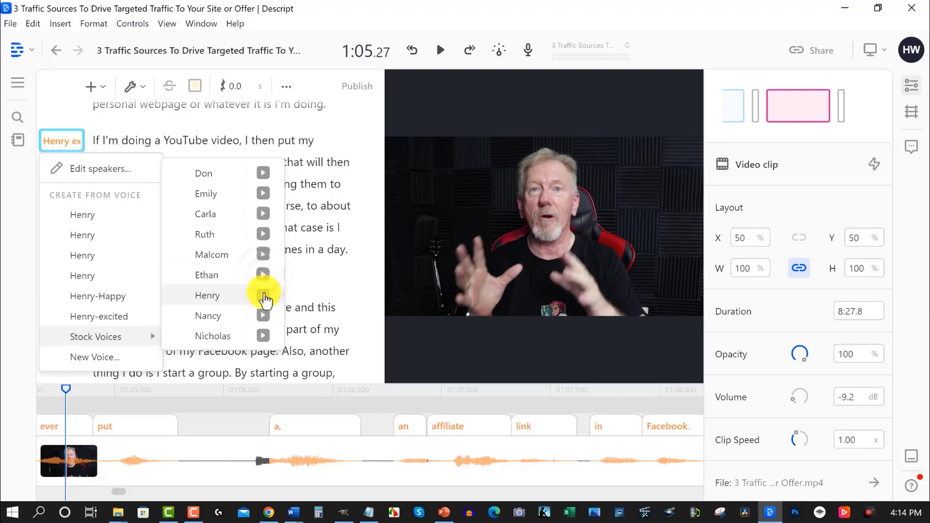
{"action": "left_click", "coordinate": [264, 297]}
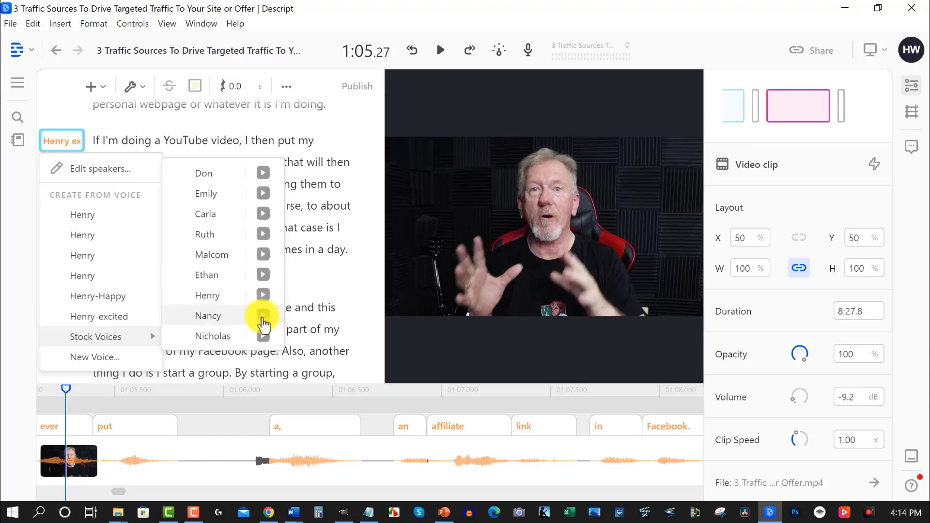
{"action": "left_click", "coordinate": [265, 324]}
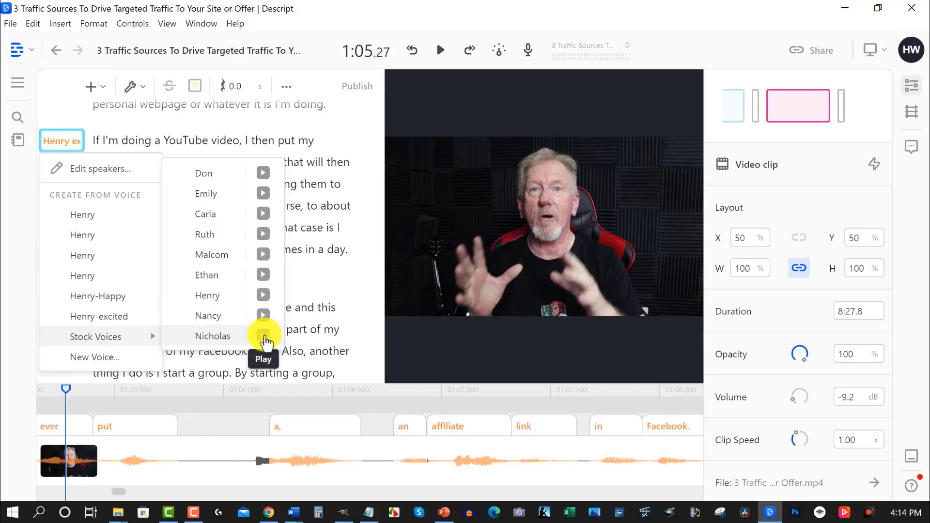
{"action": "left_click", "coordinate": [264, 335]}
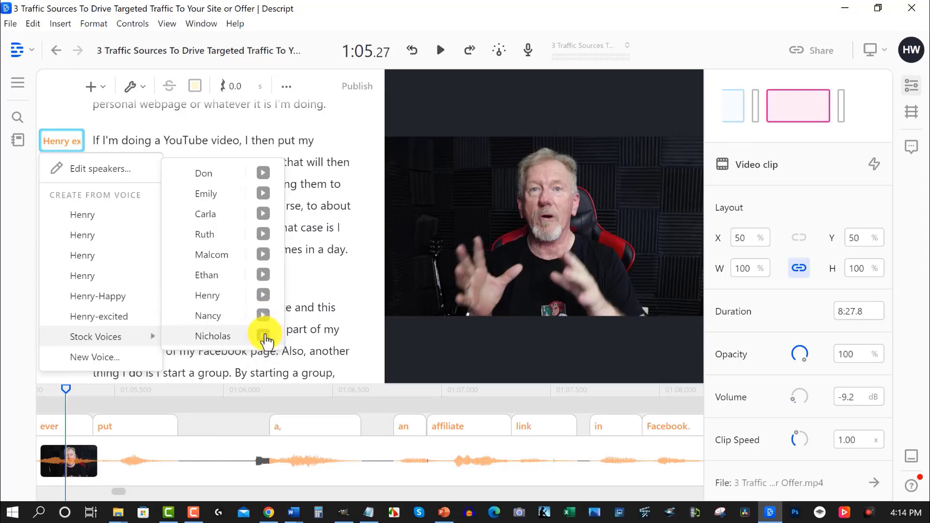